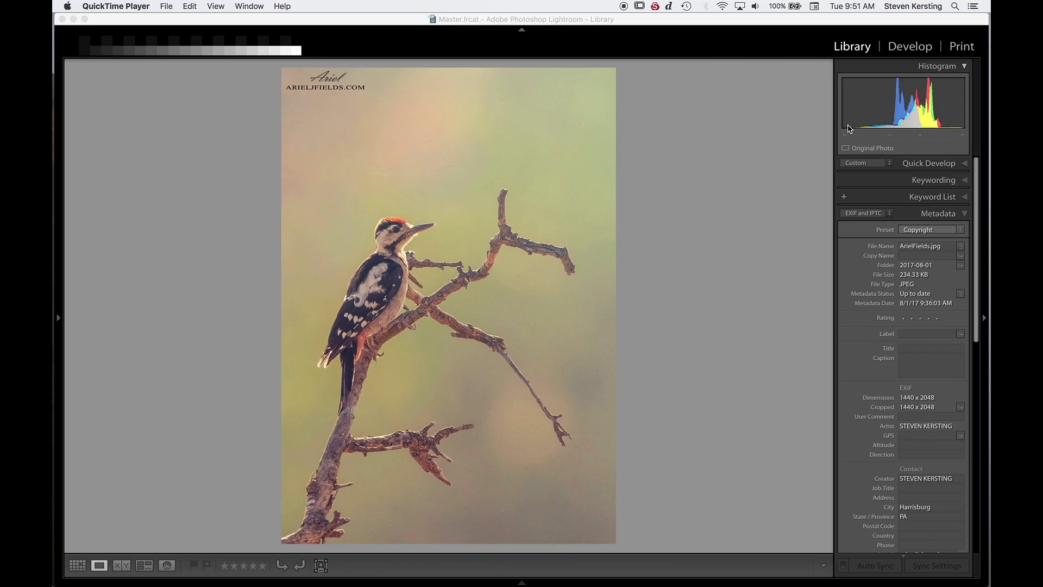
# Step: Create a virtual copy of the woodpecker photo in the Develop module
pyautogui.click(909, 47)
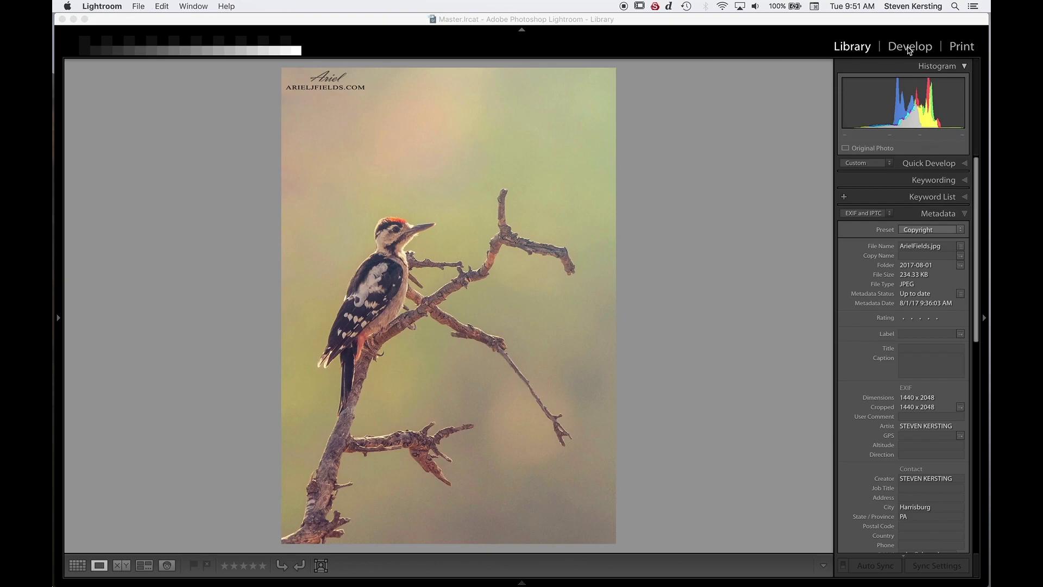
pyautogui.click(909, 48)
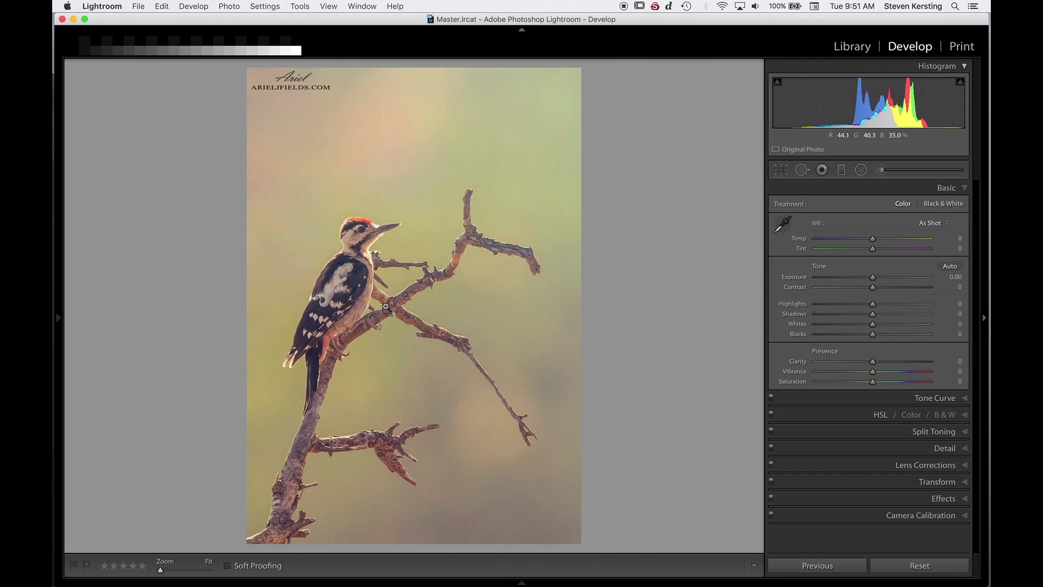
pyautogui.press('super+apostrophe')
# Step: Zoom to 1:1, then to 3:1 in the Navigator on the bird's head
pyautogui.click(350, 255)
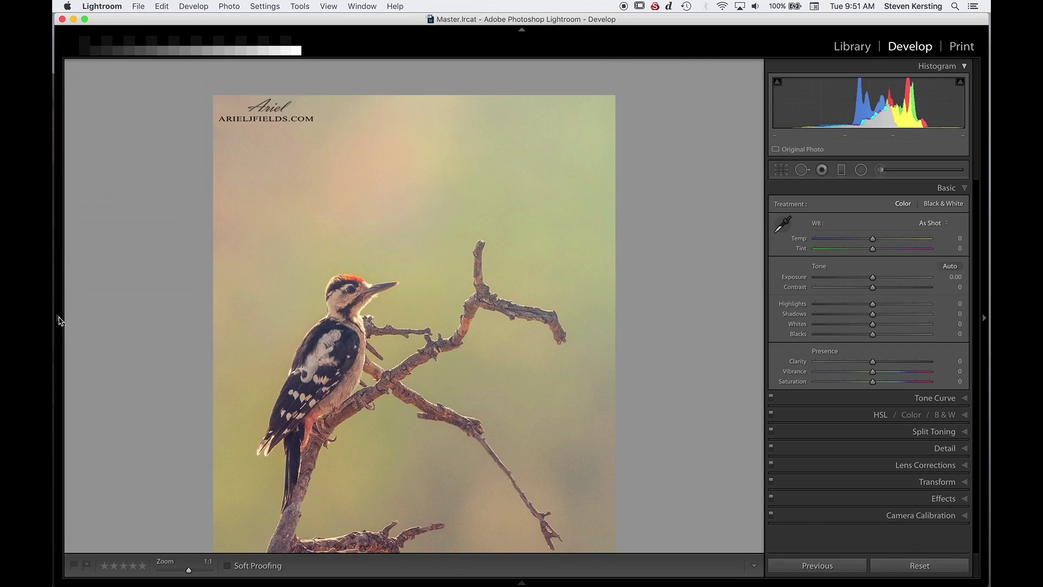
pyautogui.moveTo(60, 320)
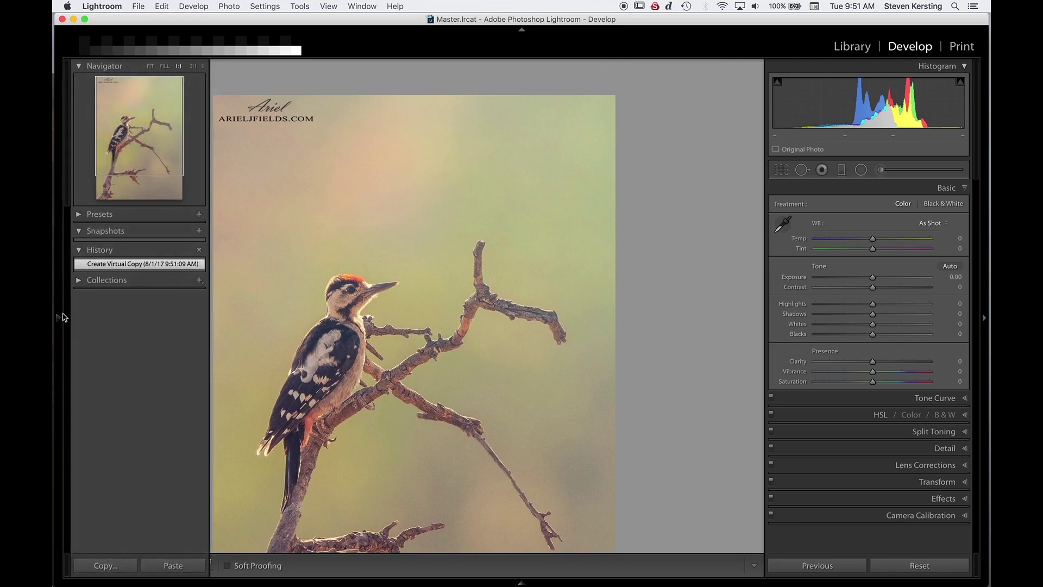
pyautogui.click(194, 66)
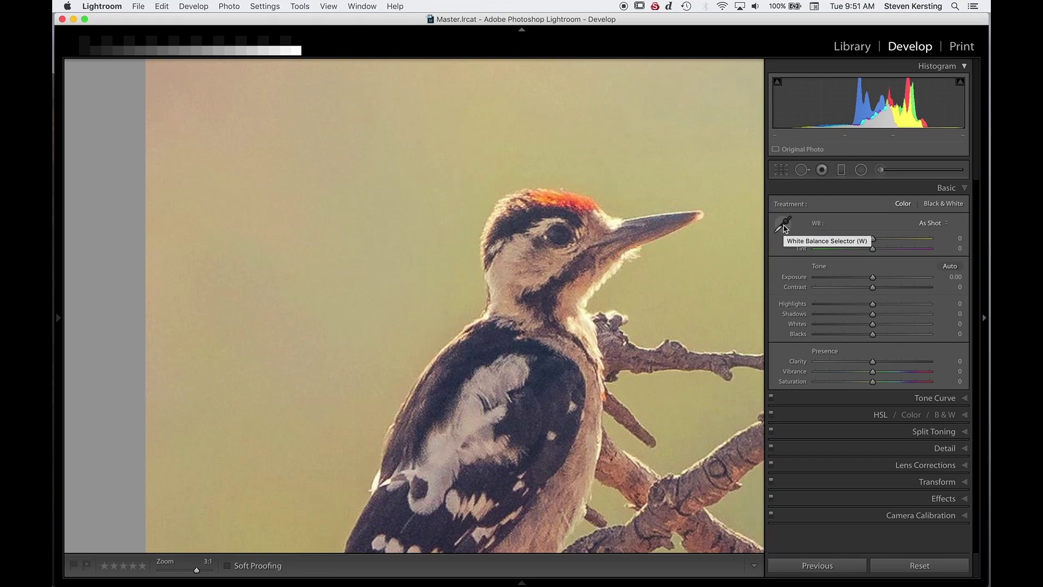
# Step: Enable Soft Proofing to preview with the sRGB IEC61966-2.1 profile and Relative intent
pyautogui.click(784, 228)
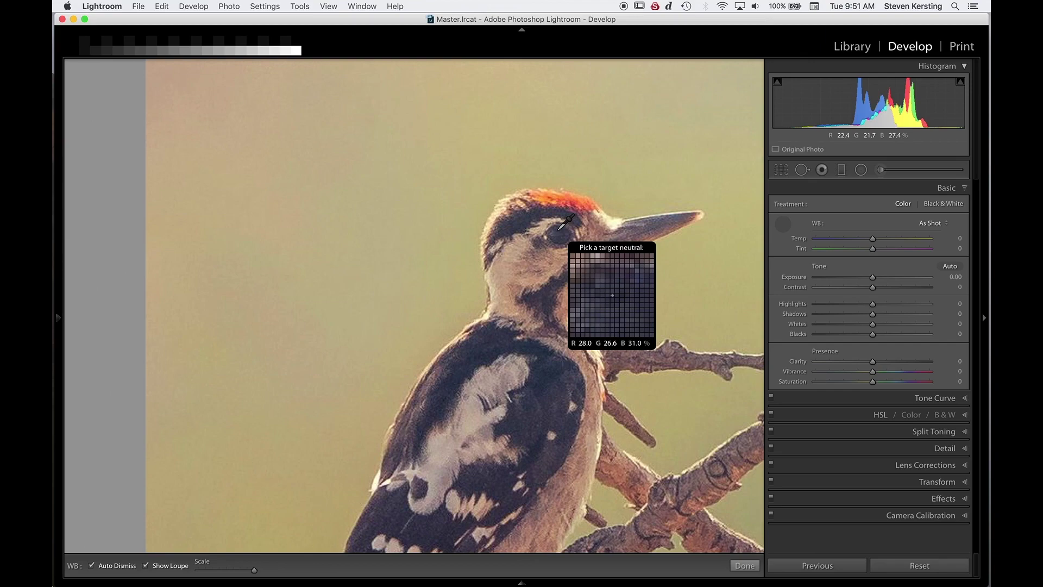
pyautogui.click(784, 223)
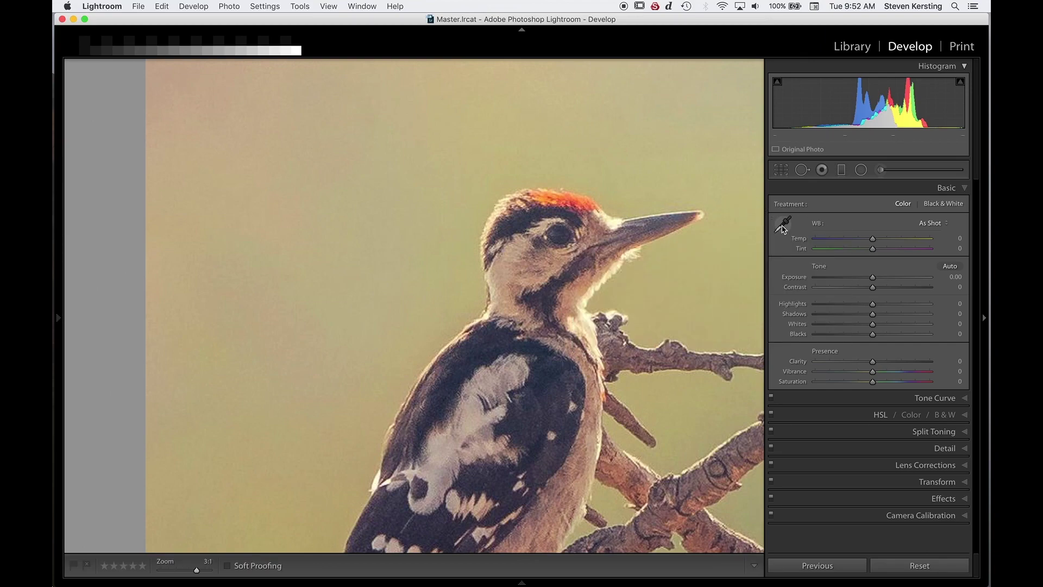
pyautogui.click(228, 567)
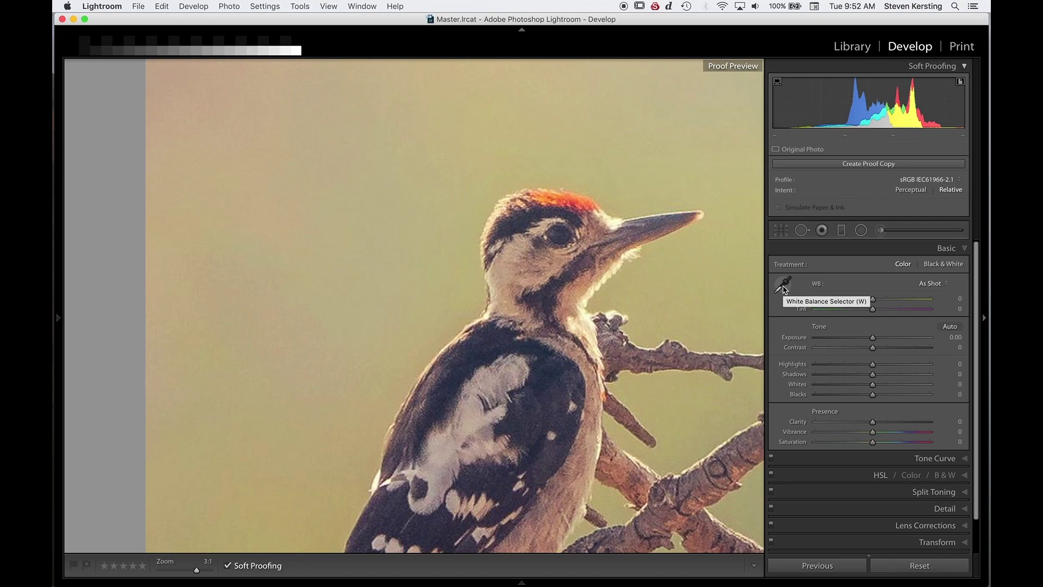
# Step: Sample a neutral spot on the bird's head to set white balance to Temp +12, Tint −24
pyautogui.click(783, 288)
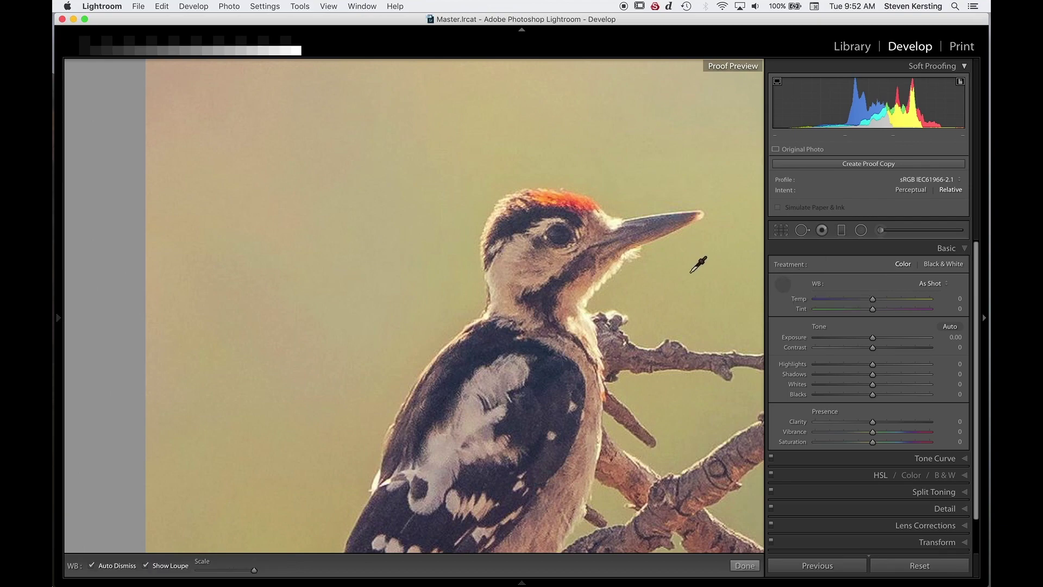
pyautogui.click(511, 224)
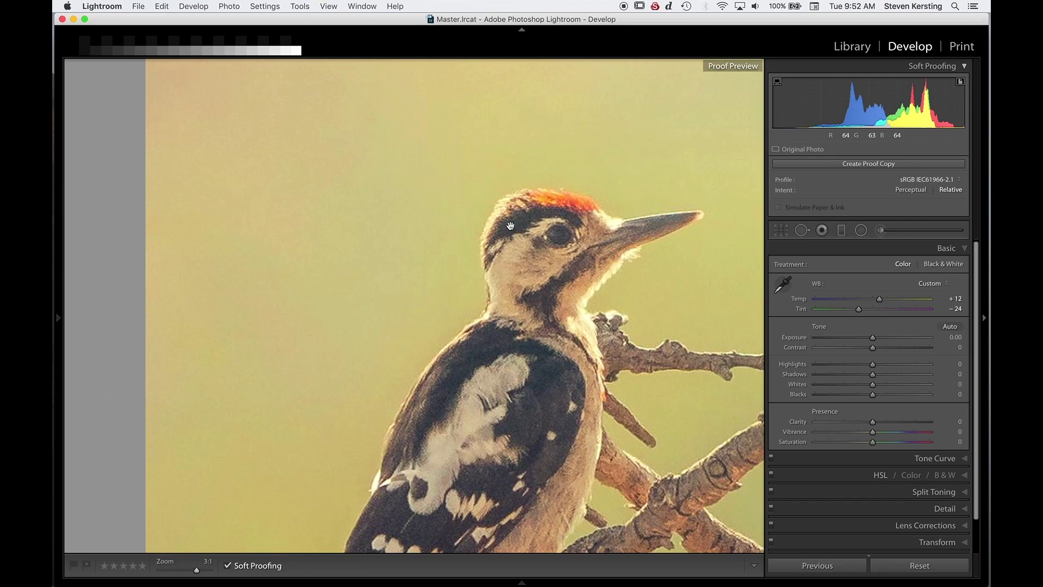
pyautogui.click(783, 284)
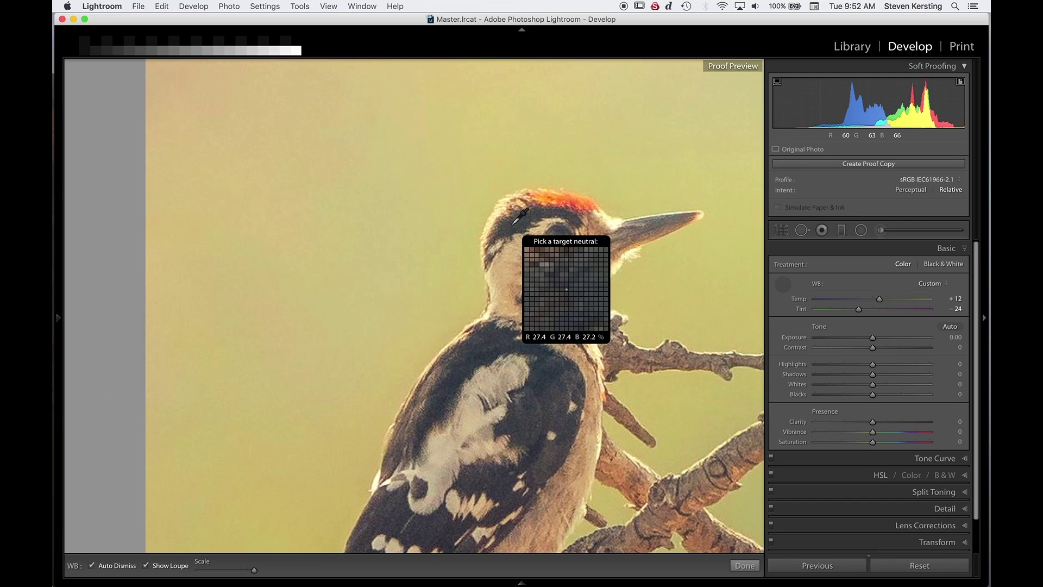
pyautogui.press('Escape')
# Step: Turn off Soft Proofing, return to Fit view, and raise Whites to +21
pyautogui.click(228, 566)
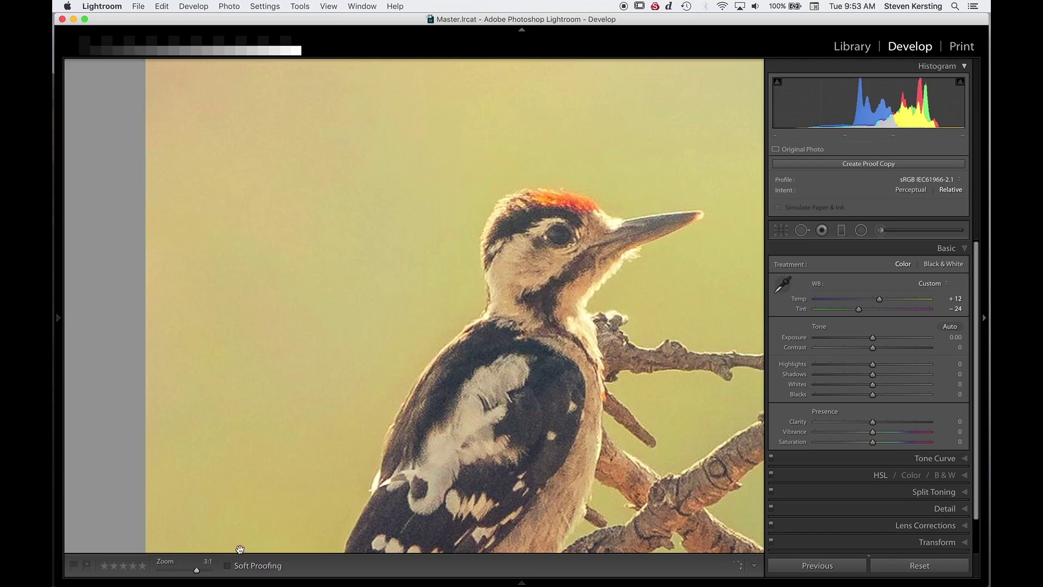
pyautogui.click(441, 412)
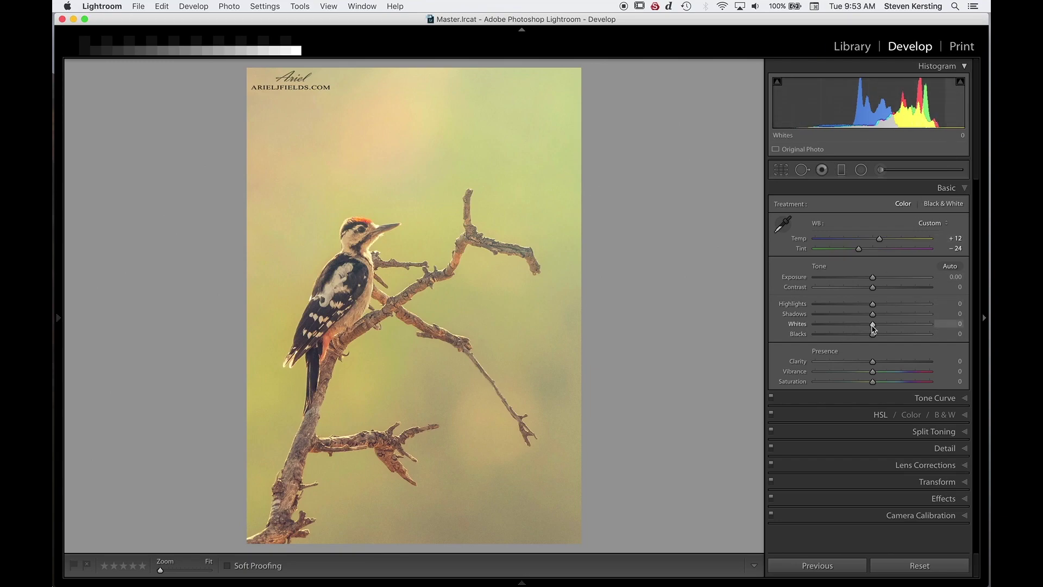
pyautogui.moveTo(871, 327)
pyautogui.mouseDown()
pyautogui.moveTo(897, 328)
pyautogui.moveTo(885, 333)
pyautogui.mouseUp()
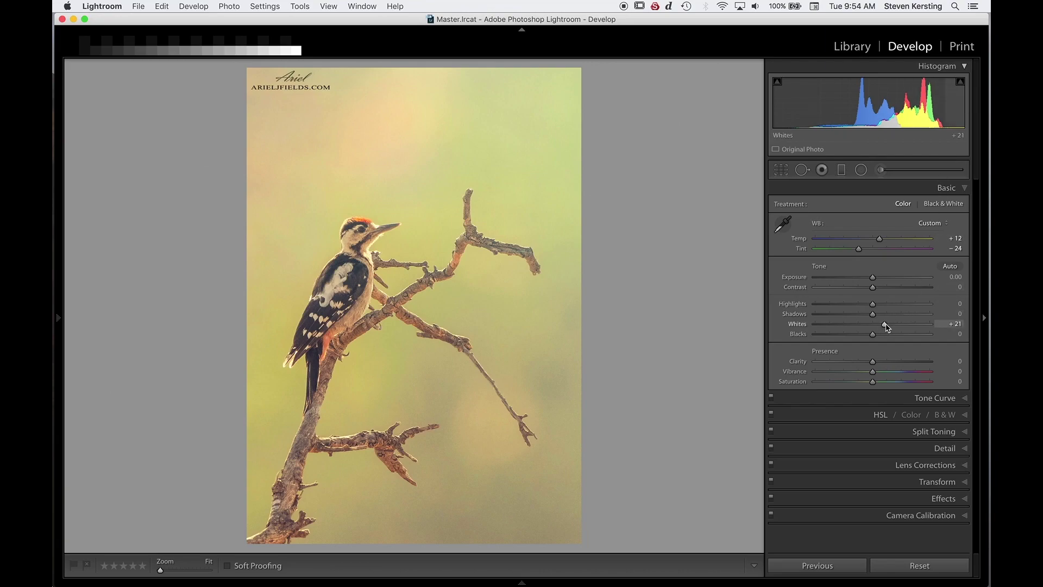
# Step: Fine-tune Whites to +28 while using the Alt clipping preview to avoid blown highlights
pyautogui.moveTo(885, 325); pyautogui.dragTo(895, 325)
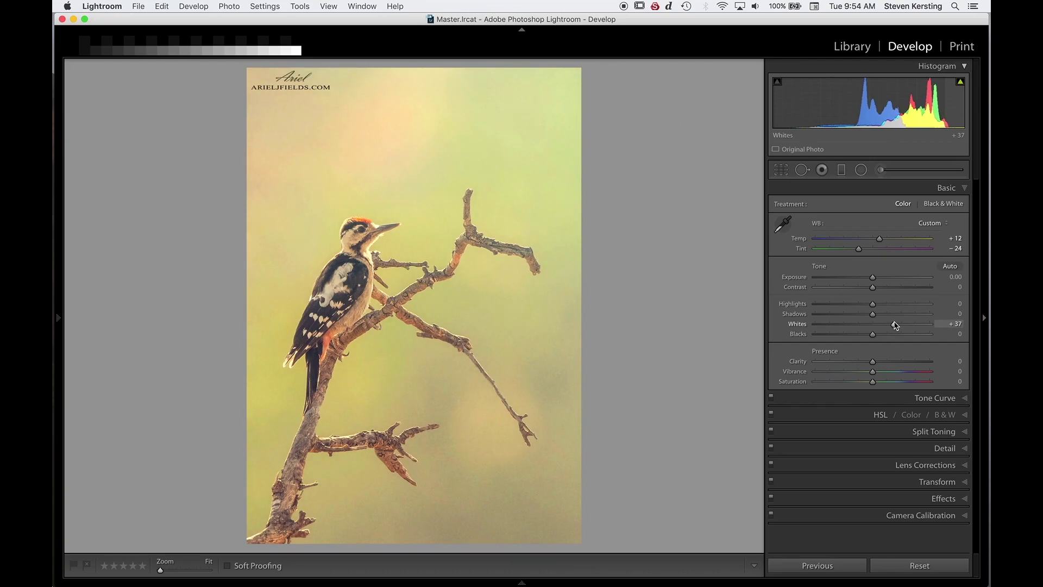
pyautogui.moveTo(895, 325); pyautogui.dragTo(887, 325)
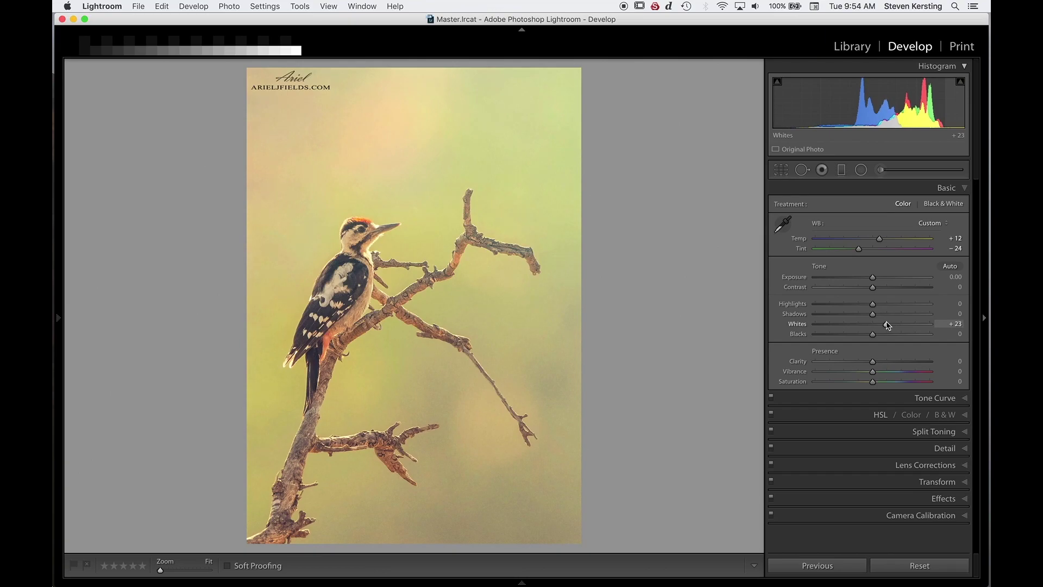
pyautogui.press('alt')
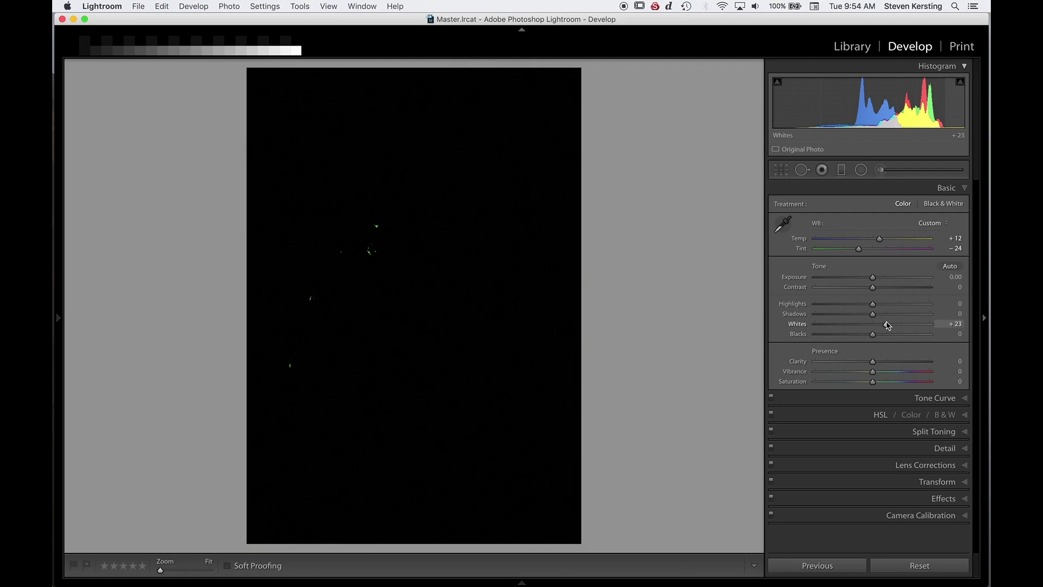
pyautogui.moveTo(887, 325); pyautogui.dragTo(889, 325)
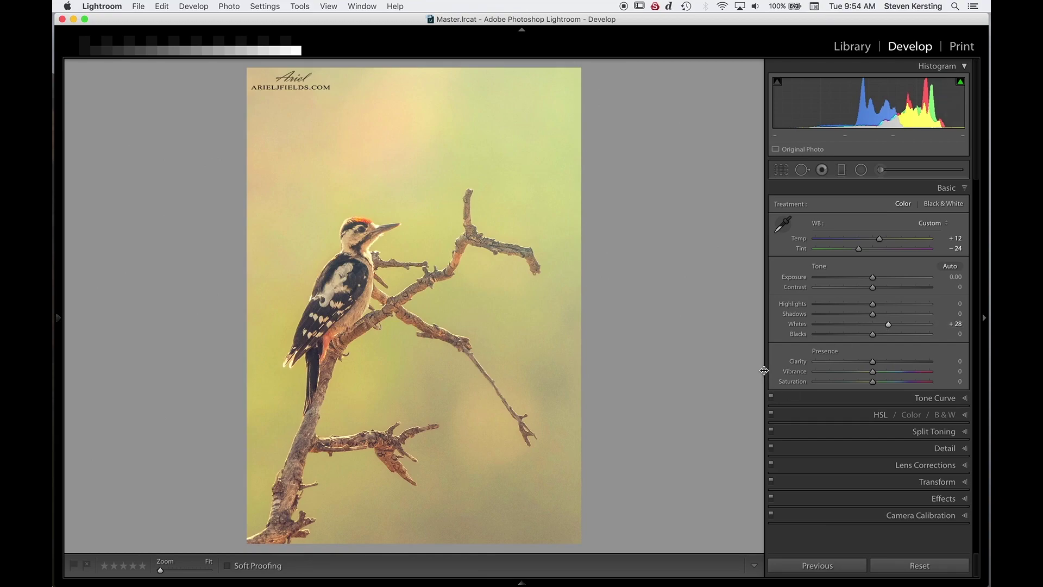
pyautogui.moveTo(764, 371)
pyautogui.mouseDown()
pyautogui.moveTo(900, 362)
pyautogui.moveTo(755, 381)
pyautogui.mouseUp()
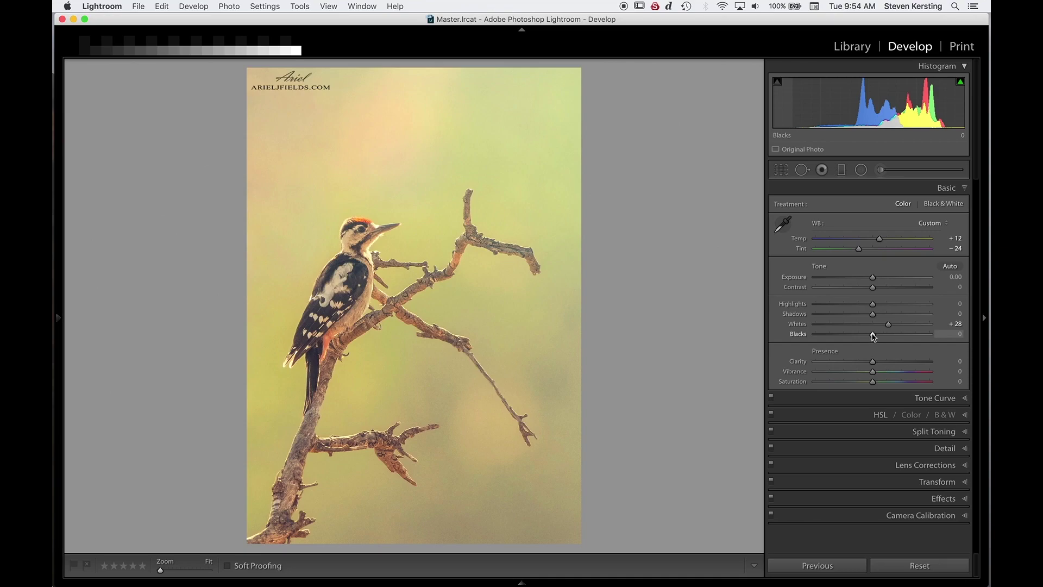
# Step: Set Blacks to −56 and Shadows to +27 in the Basic panel
pyautogui.moveTo(874, 337); pyautogui.dragTo(840, 336)
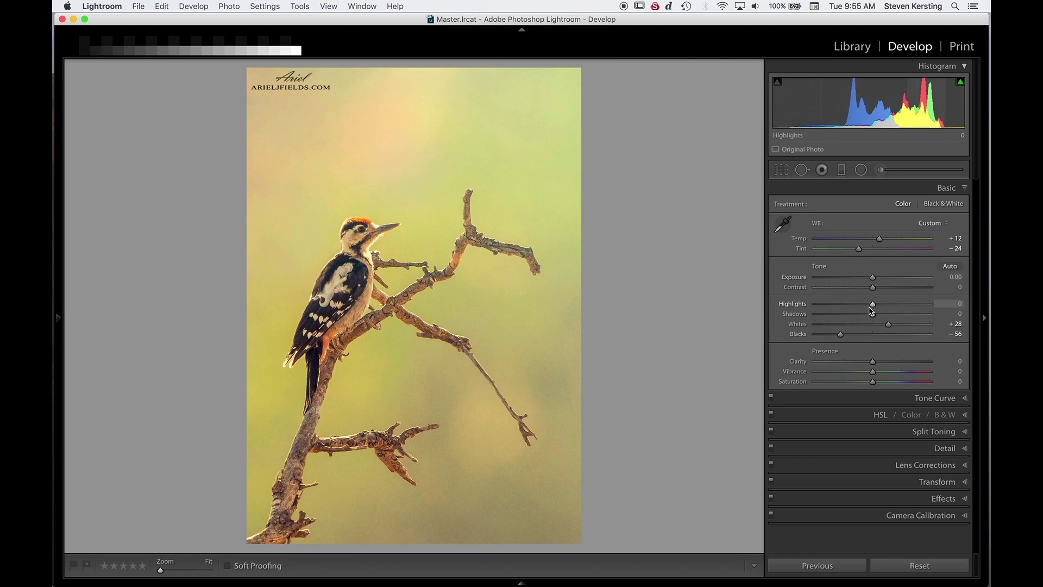
pyautogui.moveTo(875, 317); pyautogui.dragTo(889, 321)
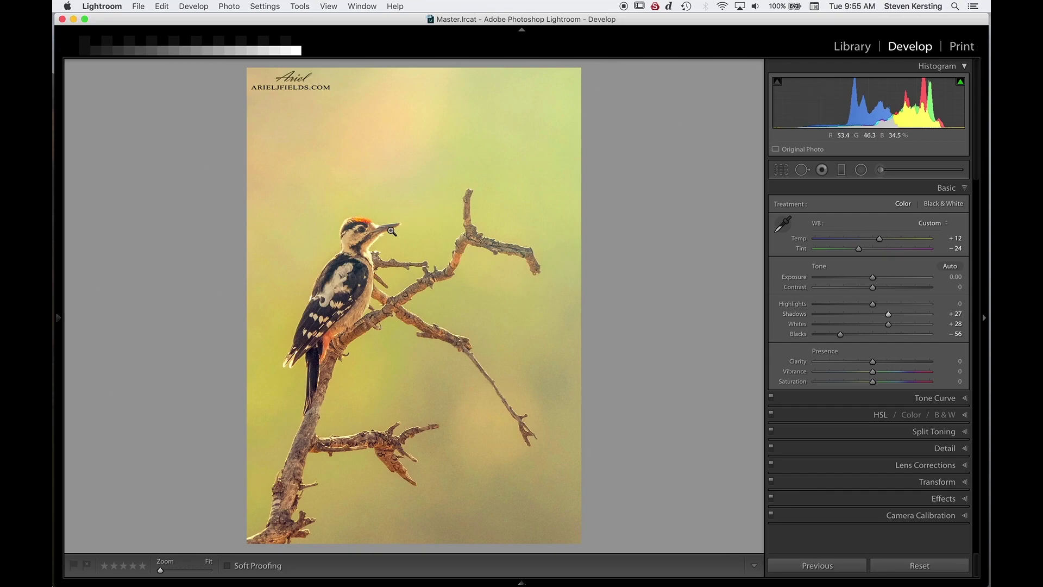
# Step: Zoom in on the head, set Temp −2 and Tint −19, then view the whole photo
pyautogui.click(384, 236)
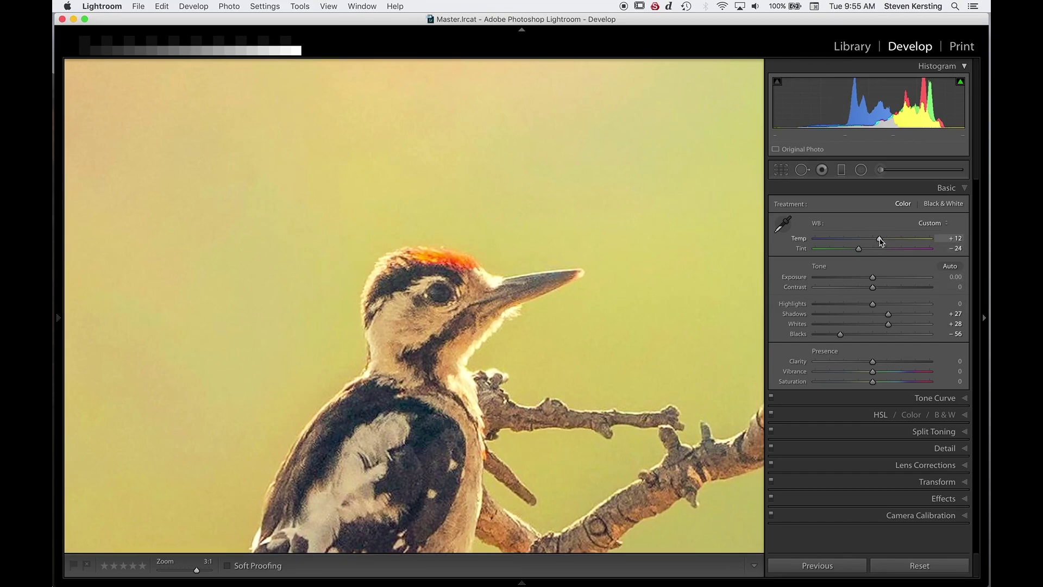
pyautogui.moveTo(880, 242); pyautogui.dragTo(875, 244)
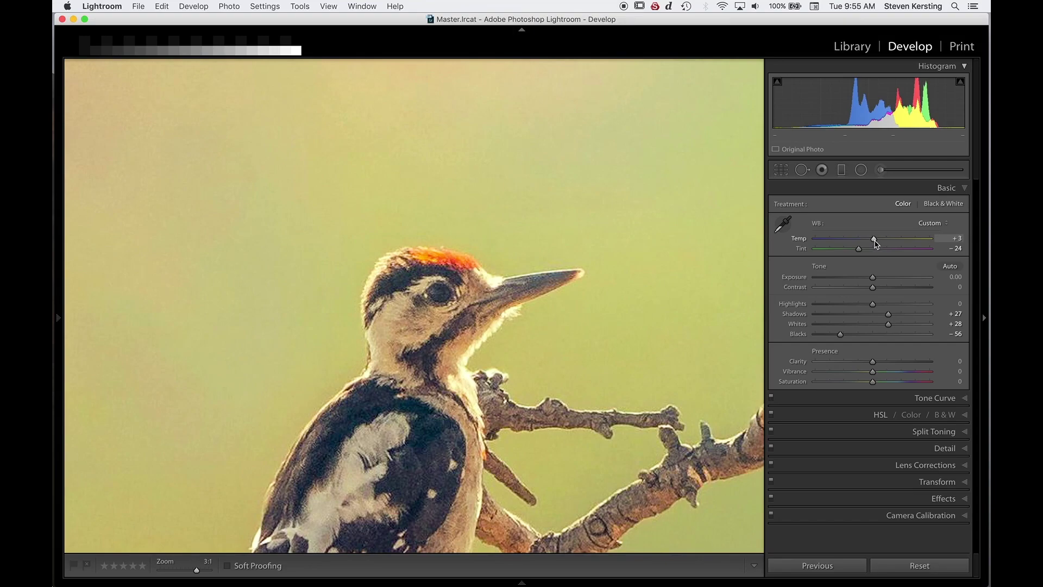
pyautogui.moveTo(876, 244); pyautogui.dragTo(873, 245)
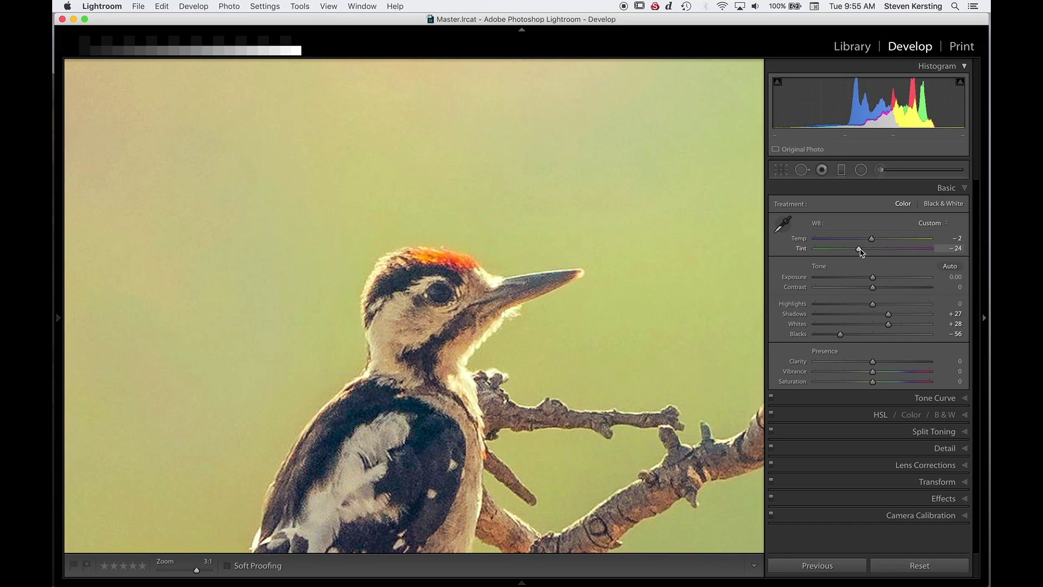
pyautogui.moveTo(861, 249); pyautogui.dragTo(863, 249)
pyautogui.click(508, 363)
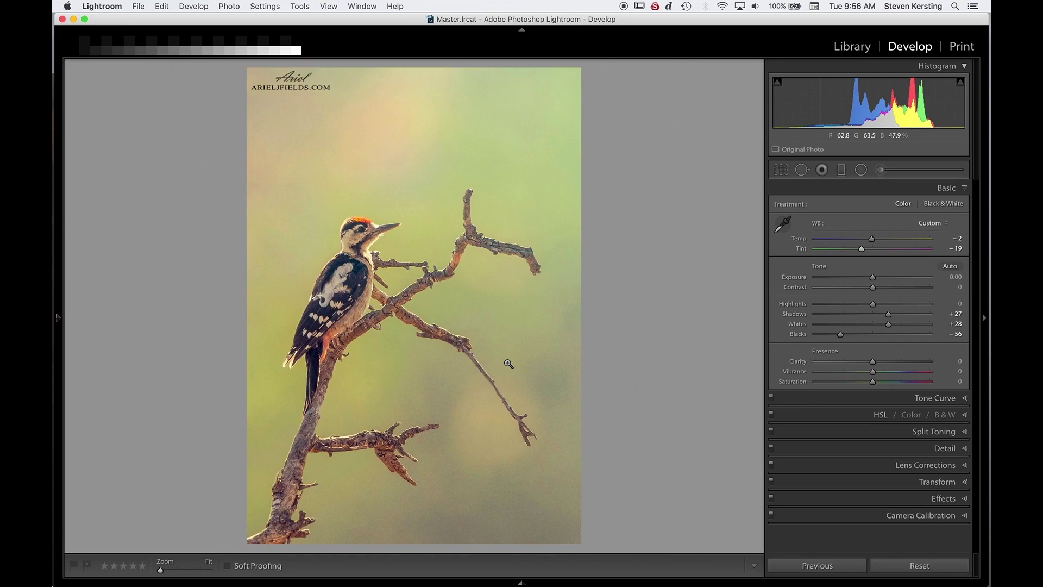
pyautogui.moveTo(325, 581)
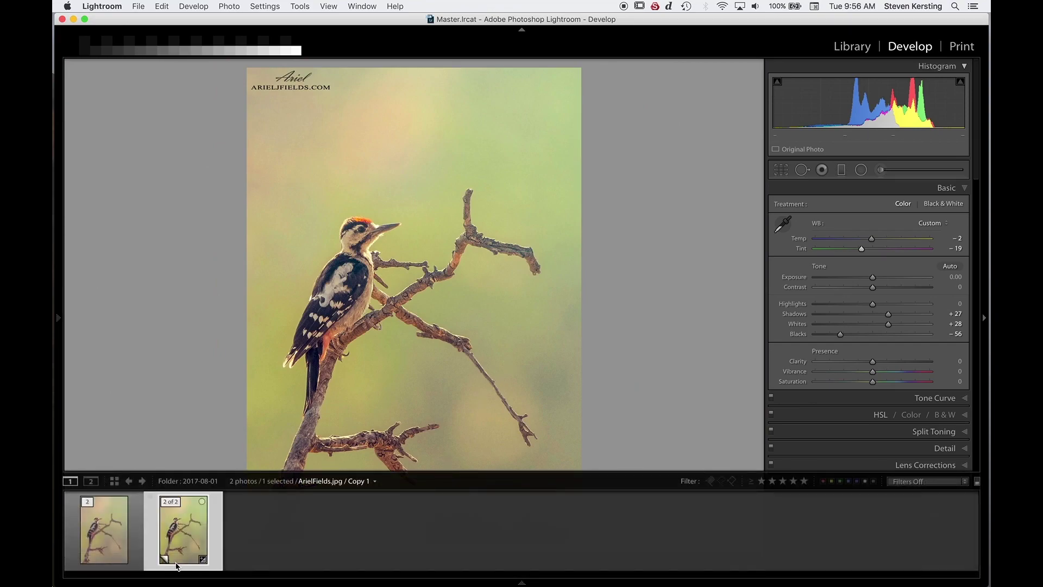
pyautogui.click(95, 529)
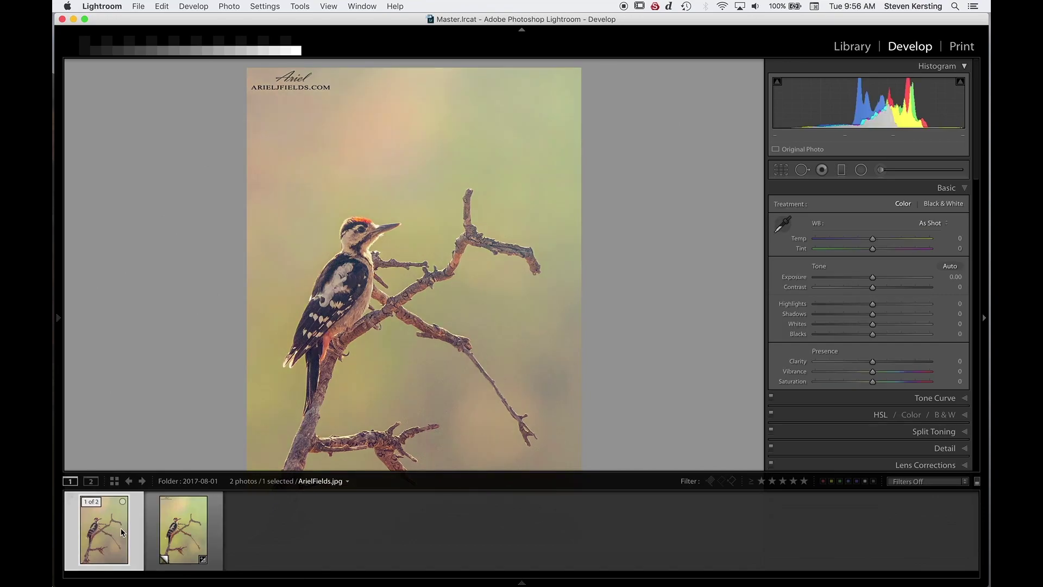
pyautogui.click(197, 537)
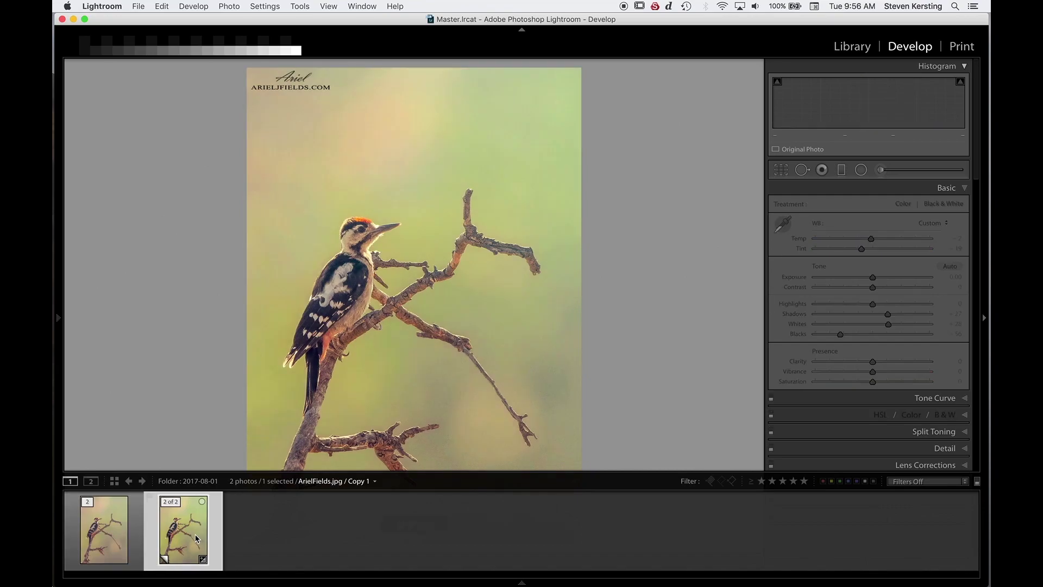
pyautogui.click(86, 541)
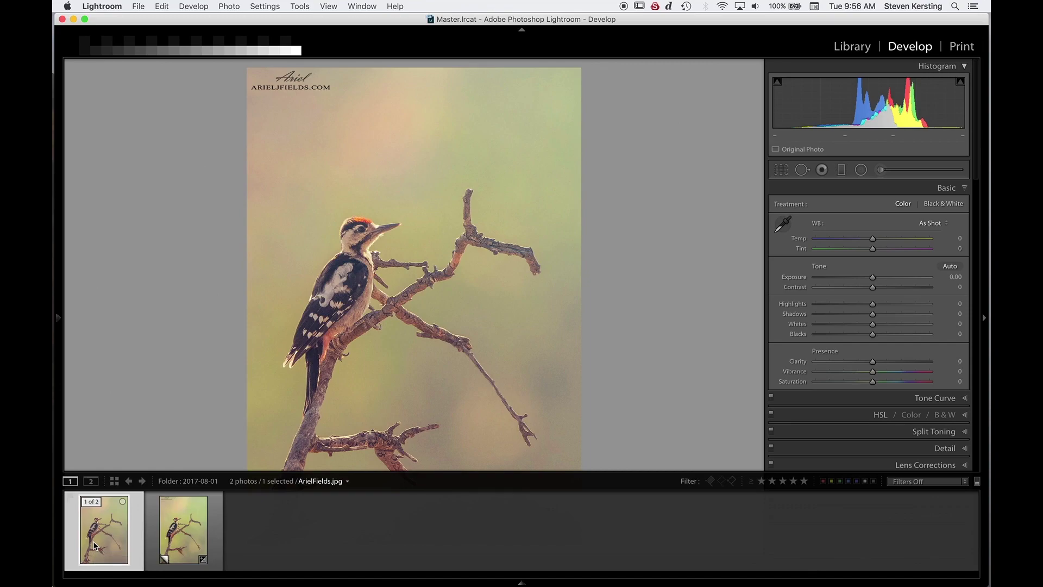
pyautogui.press('super+e')
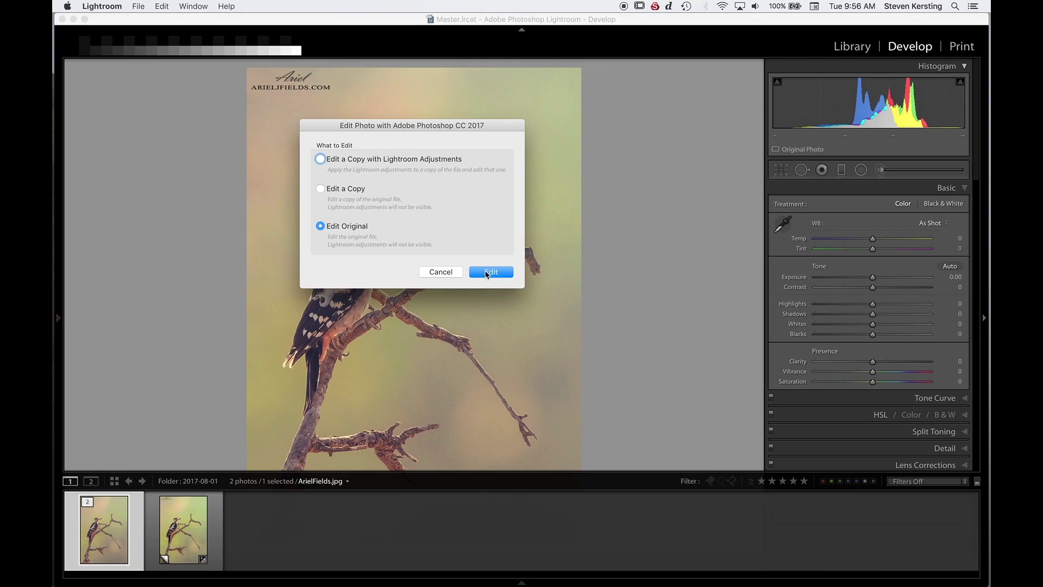
pyautogui.click(487, 272)
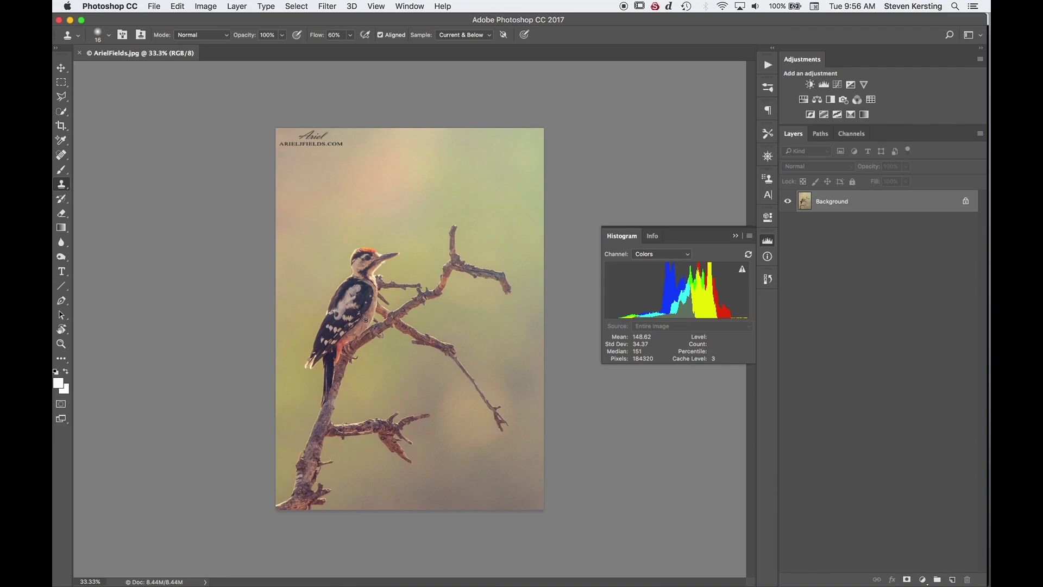
# Step: Add a Levels adjustment layer from the Adjustments panel
pyautogui.scroll(5, 365, 320)
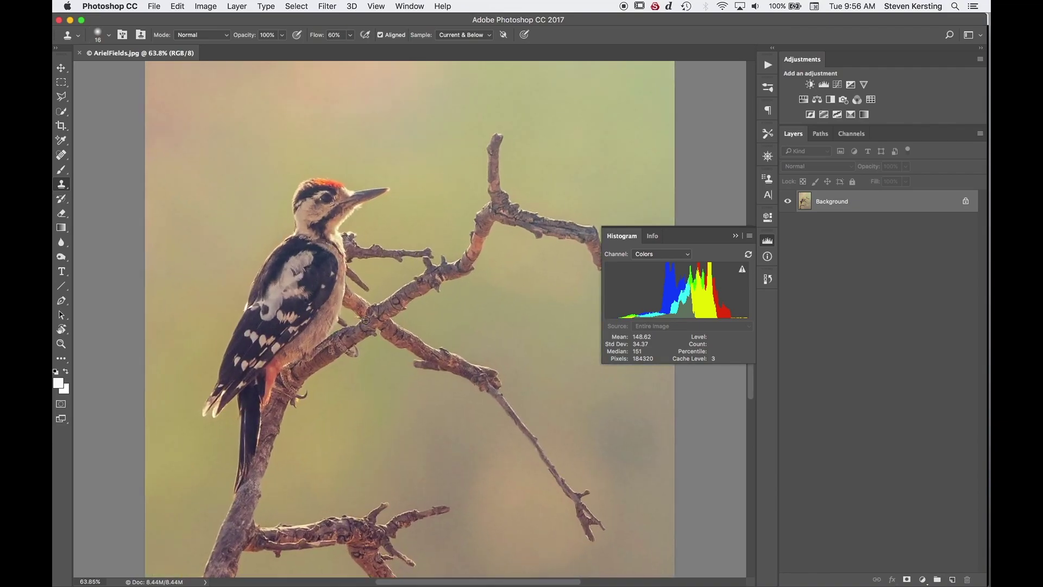
pyautogui.scroll(1, 366, 320)
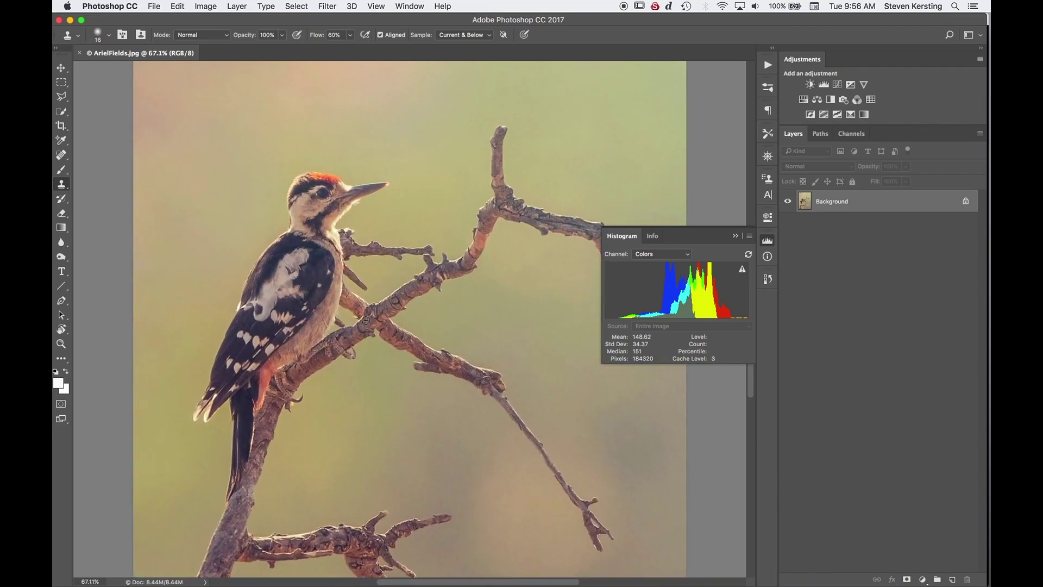
pyautogui.click(824, 86)
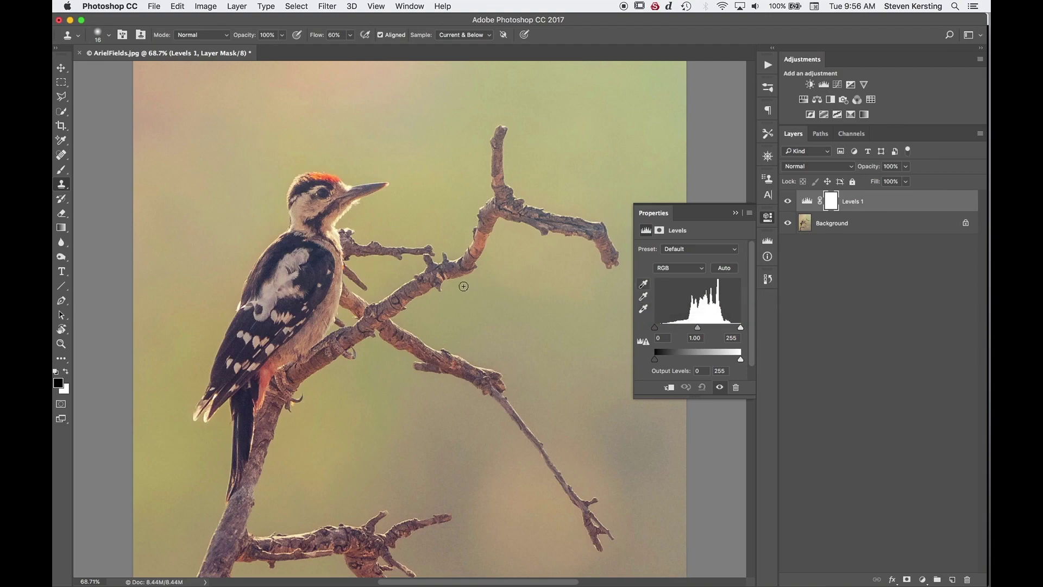
# Step: Set the black point on the dark head feathers and the white point on the bird's head
pyautogui.scroll(5, 470, 279)
pyautogui.scroll(-2, 473, 280)
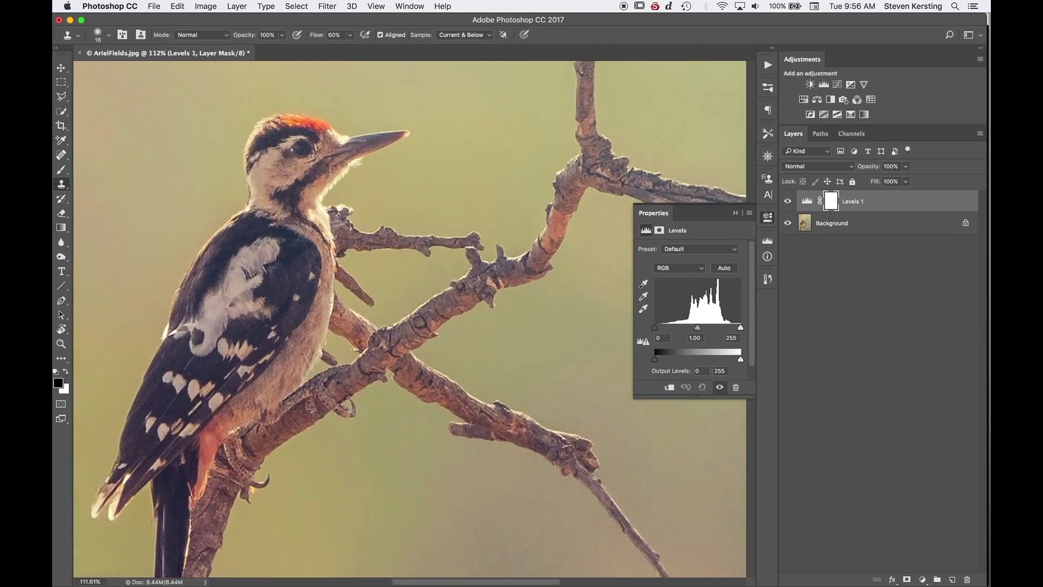
pyautogui.scroll(5, 473, 281)
pyautogui.scroll(-1, 474, 280)
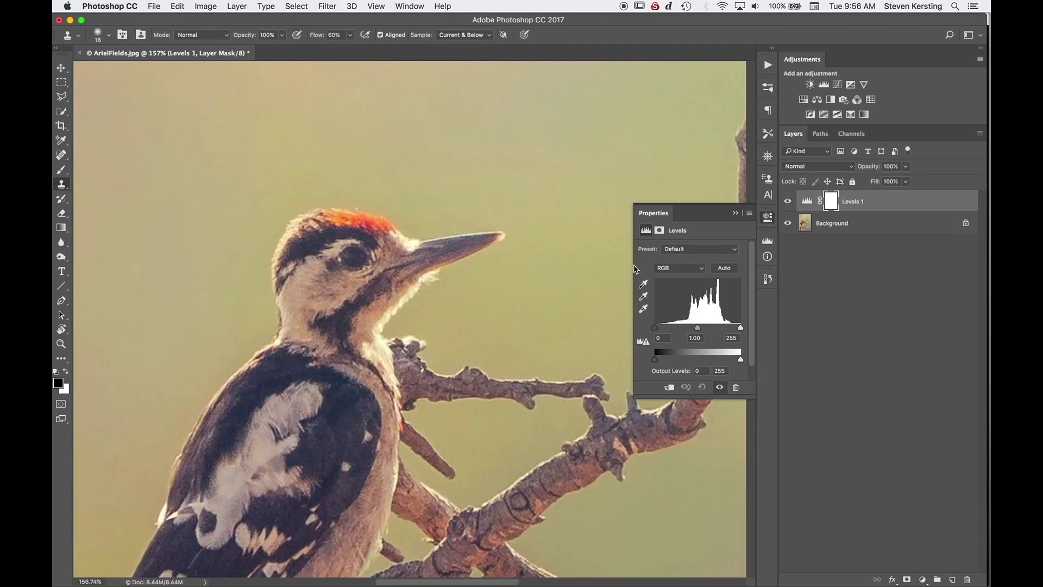
pyautogui.click(643, 283)
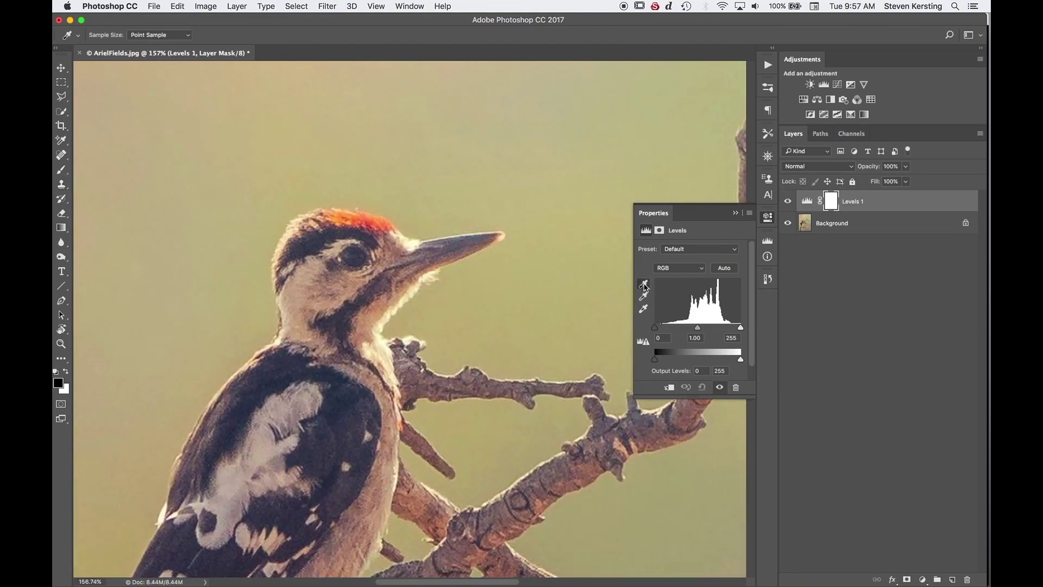
pyautogui.click(312, 243)
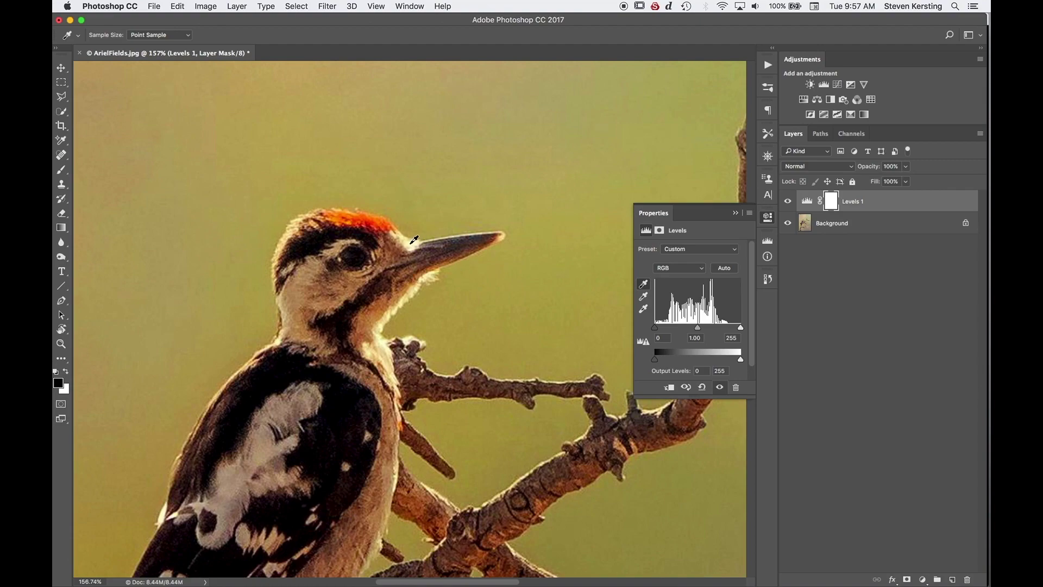
pyautogui.click(644, 309)
pyautogui.click(412, 241)
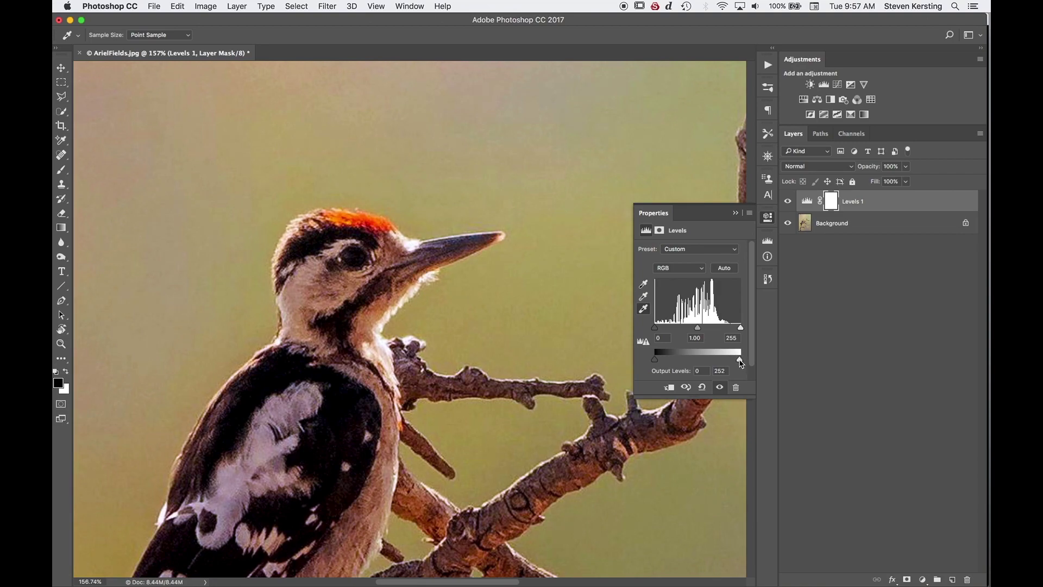
# Step: Set Levels output white to 245 and input white to 233, checking clipping with the Alt preview
pyautogui.moveTo(741, 364); pyautogui.dragTo(738, 363)
pyautogui.moveTo(739, 329); pyautogui.dragTo(731, 333)
pyautogui.keyDown('alt'); pyautogui.click(732, 332); pyautogui.keyUp('alt')
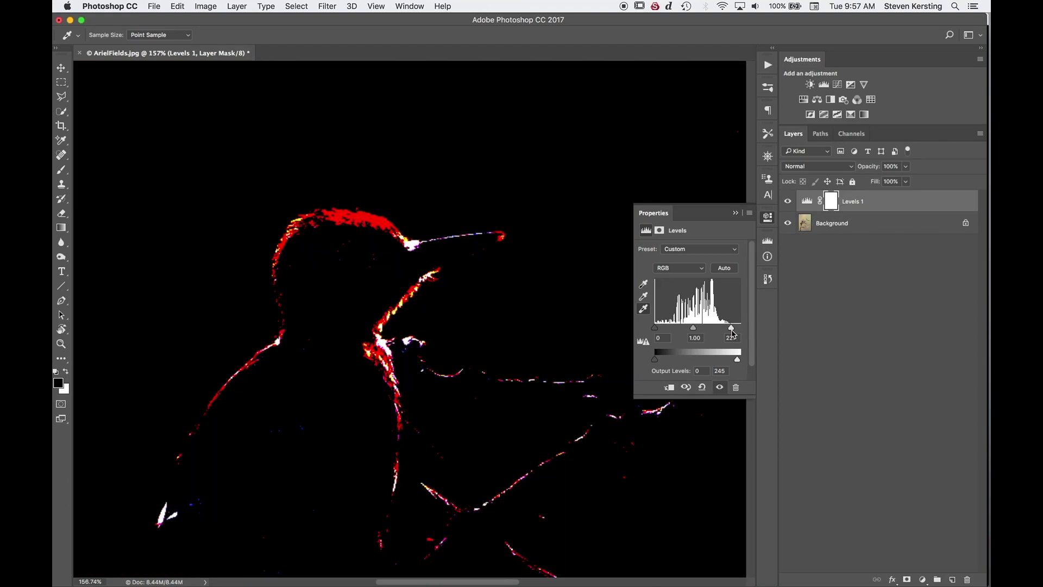
pyautogui.moveTo(732, 332); pyautogui.dragTo(739, 332)
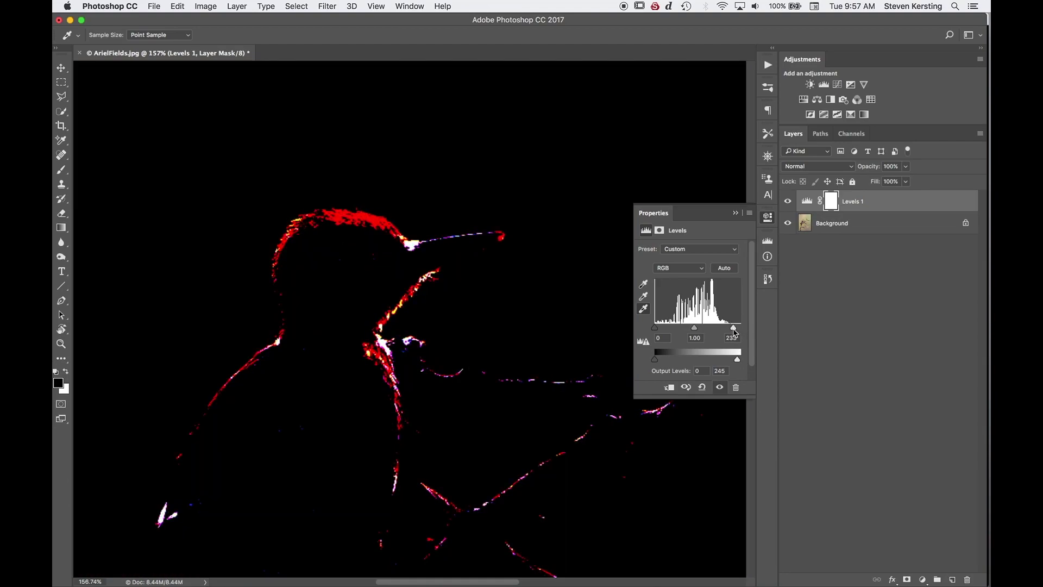
pyautogui.moveTo(734, 330); pyautogui.dragTo(734, 332)
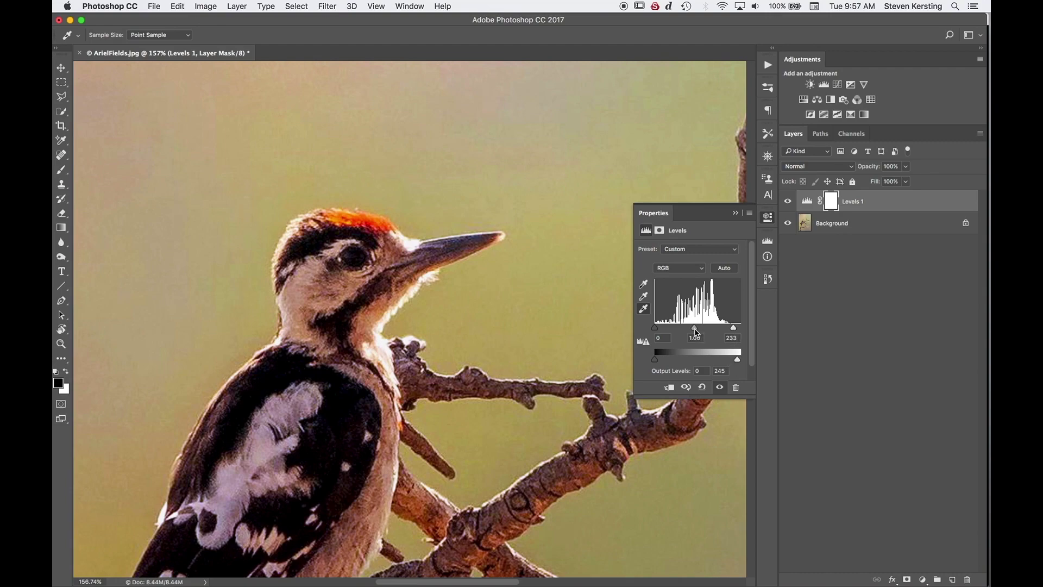
# Step: Raise the Levels midtone gamma to 1.73 and bring the Histogram panel back into view
pyautogui.moveTo(695, 332); pyautogui.dragTo(680, 336)
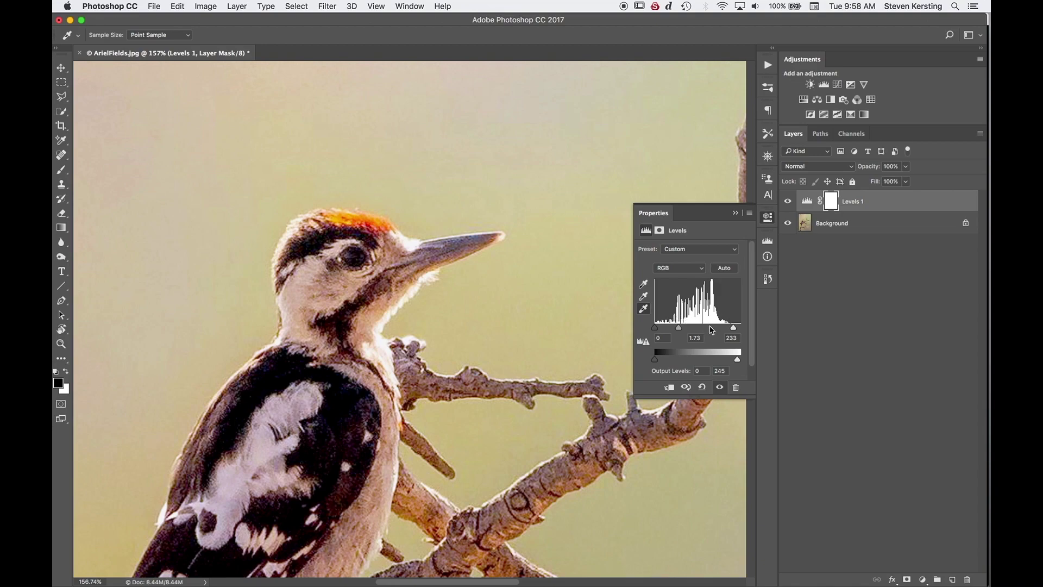
pyautogui.click(768, 242)
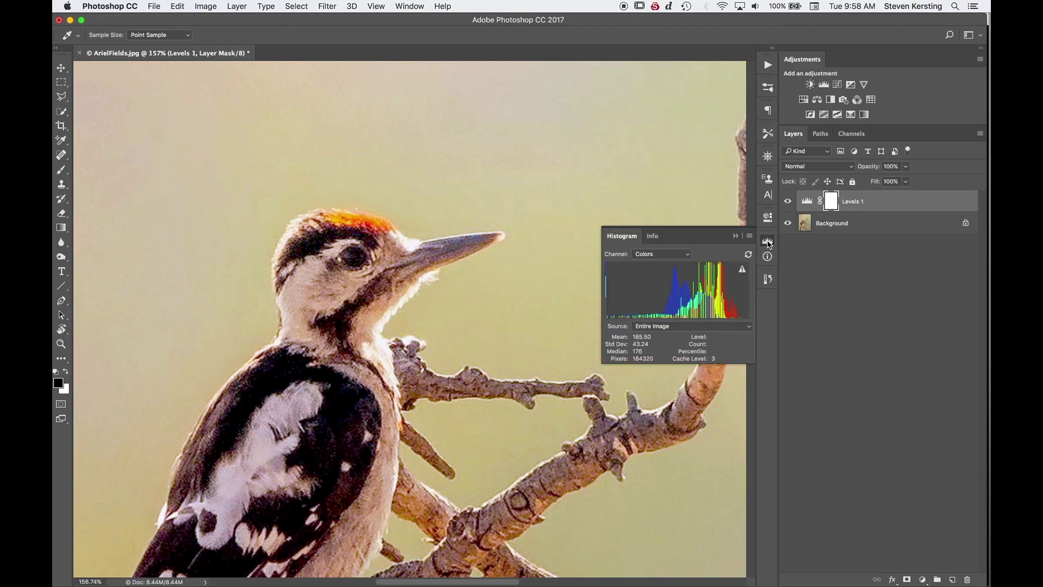
# Step: Refresh the histogram for the full image and toggle Levels 1 off and on to compare
pyautogui.click(743, 272)
pyautogui.scroll(-5, 547, 333)
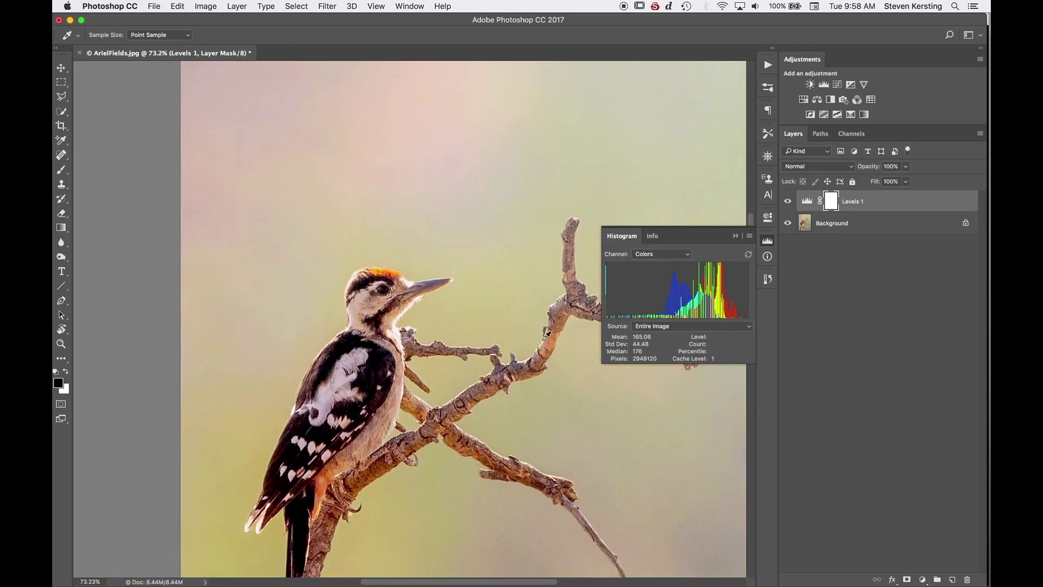
pyautogui.scroll(-3, 547, 333)
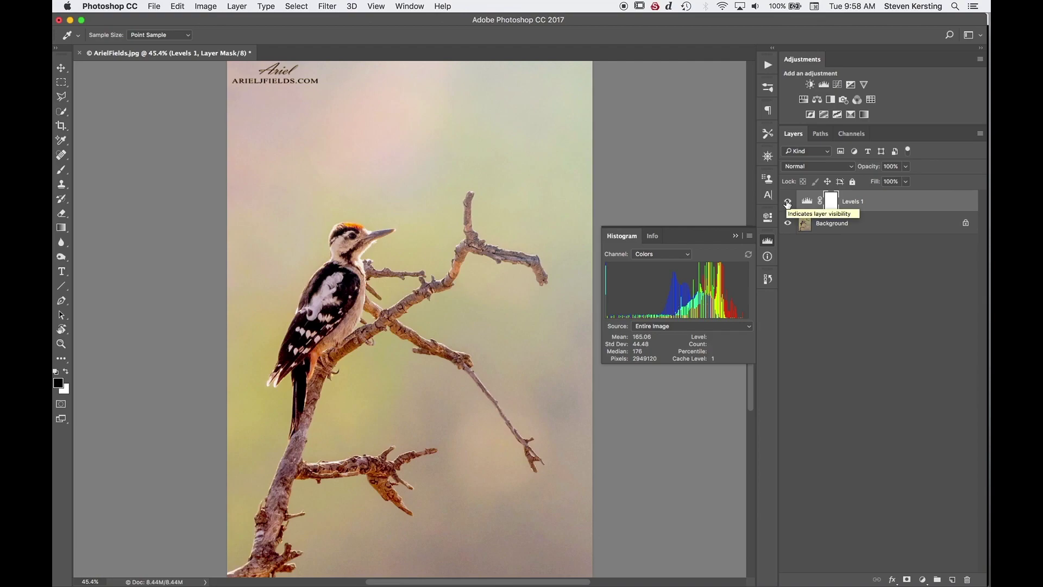
pyautogui.click(787, 202)
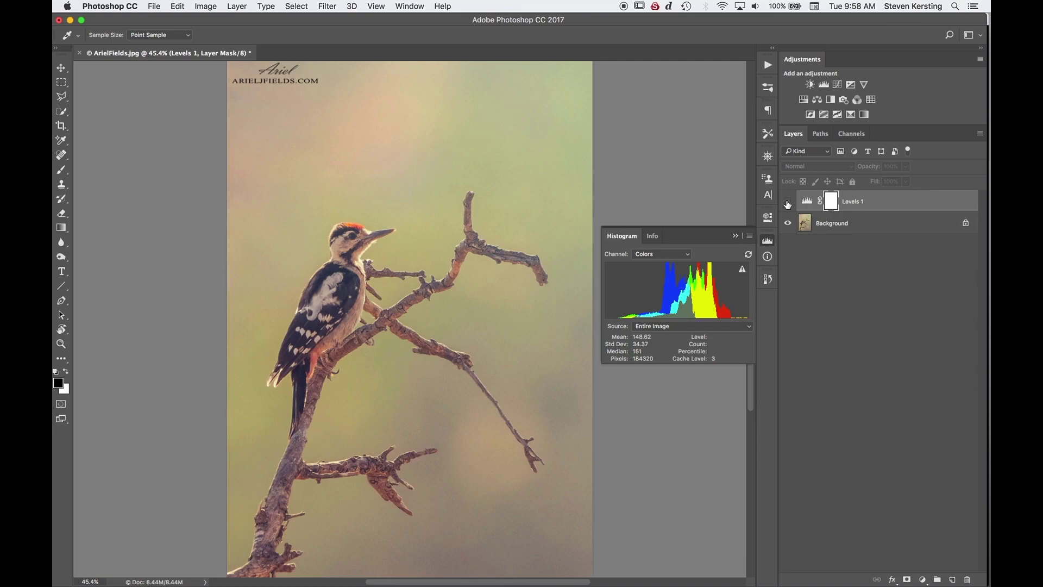
pyautogui.click(788, 203)
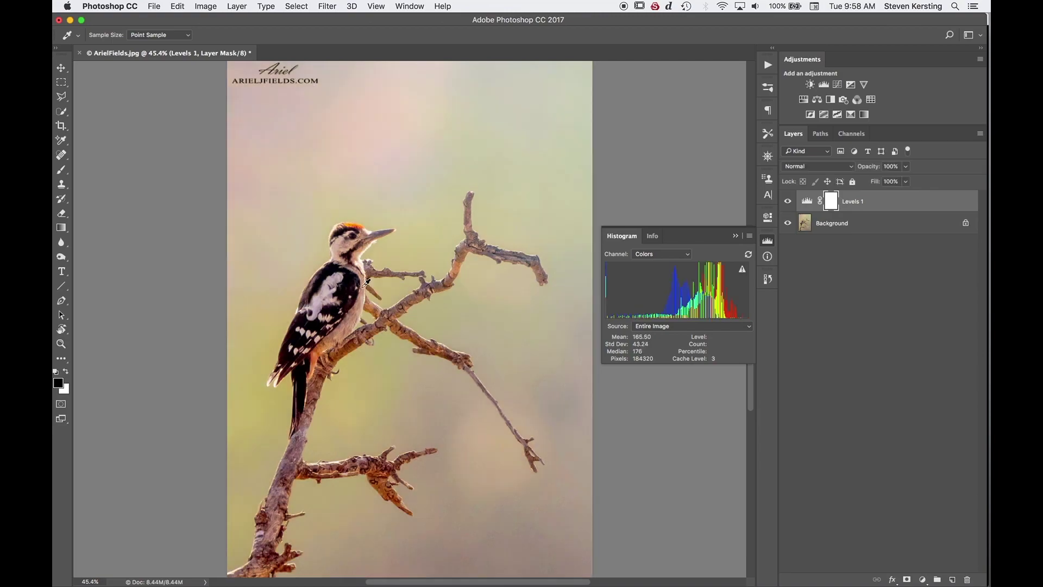
pyautogui.click(59, 21)
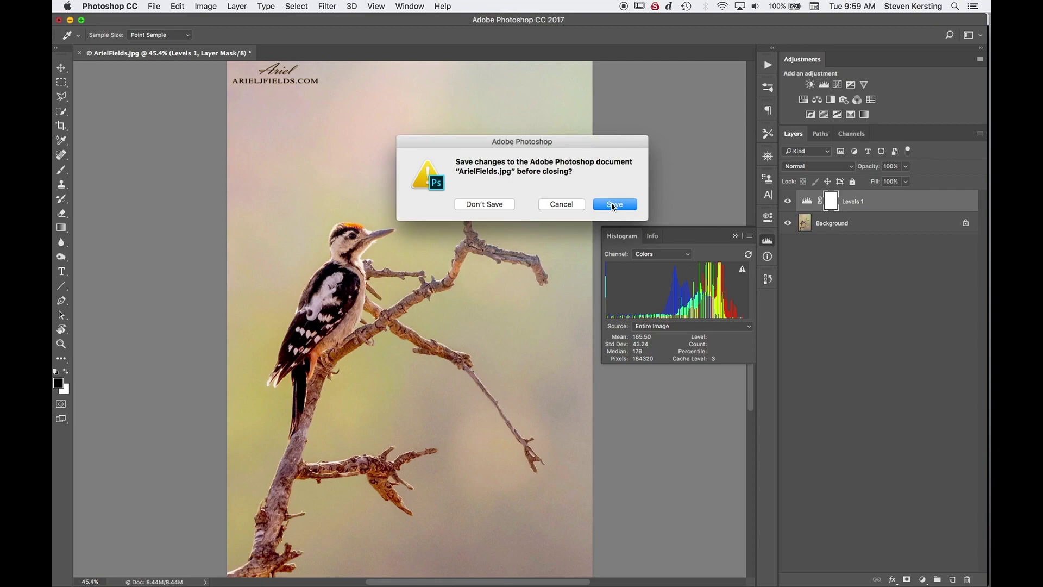
pyautogui.click(613, 205)
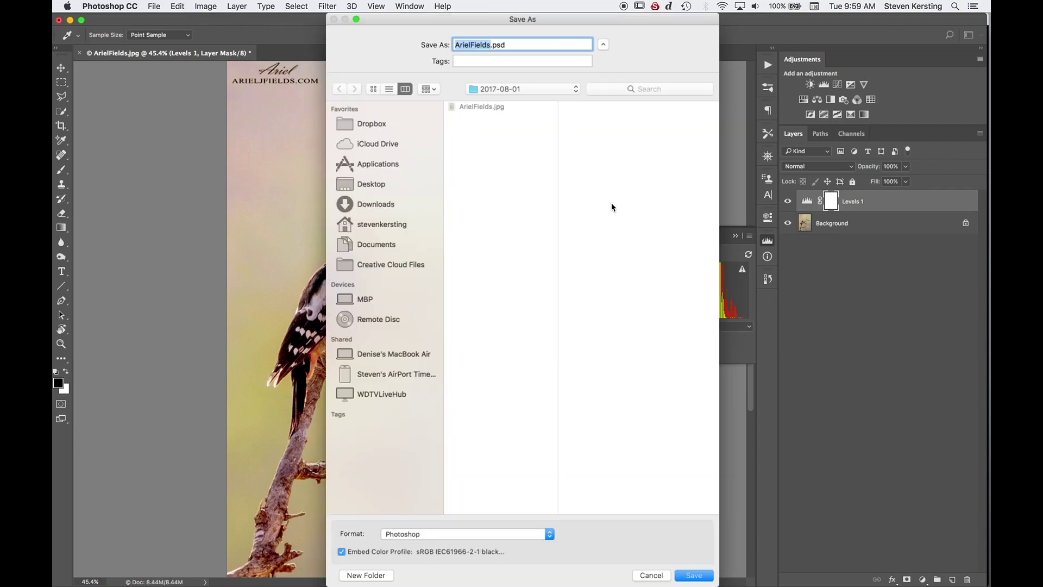
pyautogui.click(703, 577)
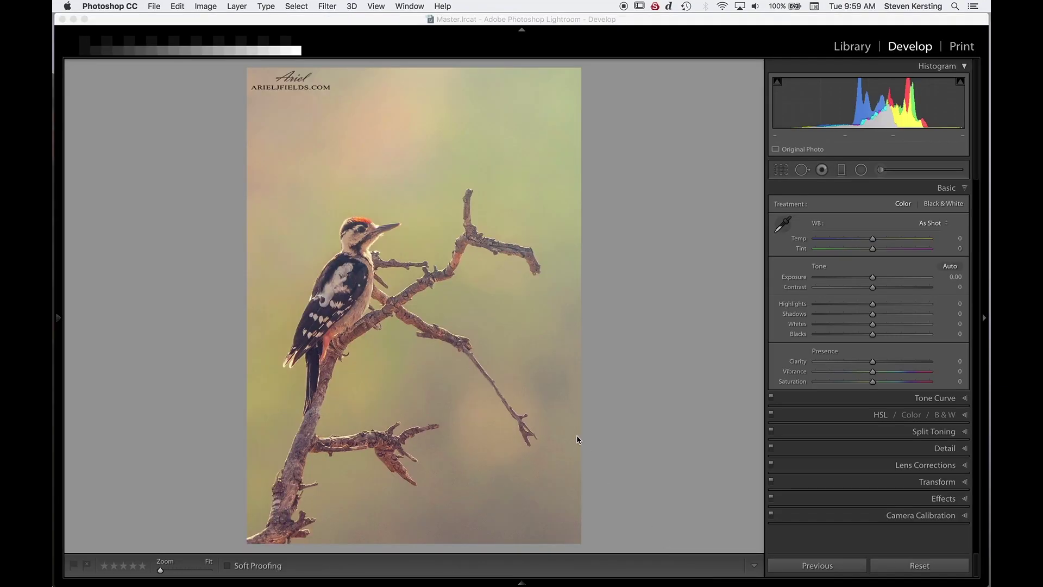
# Step: Return to Lightroom's Library module with the folders and collections panel showing
pyautogui.click(137, 82)
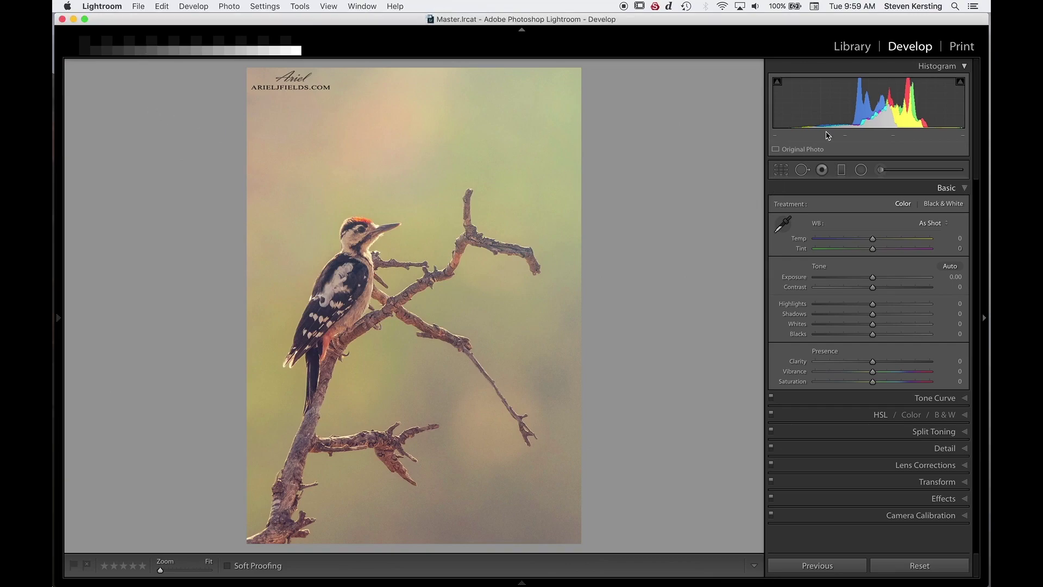
pyautogui.click(851, 47)
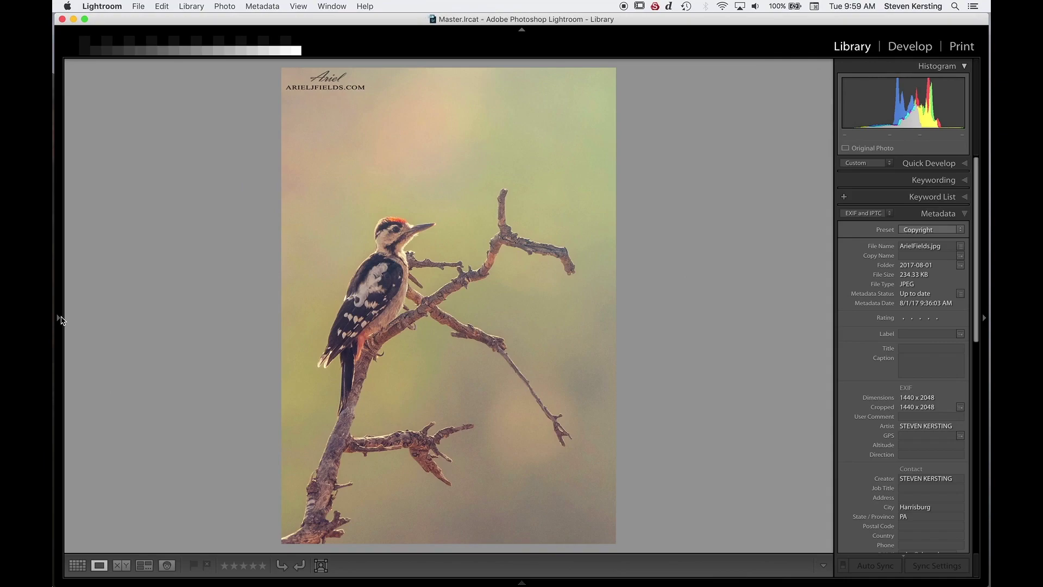
pyautogui.click(59, 318)
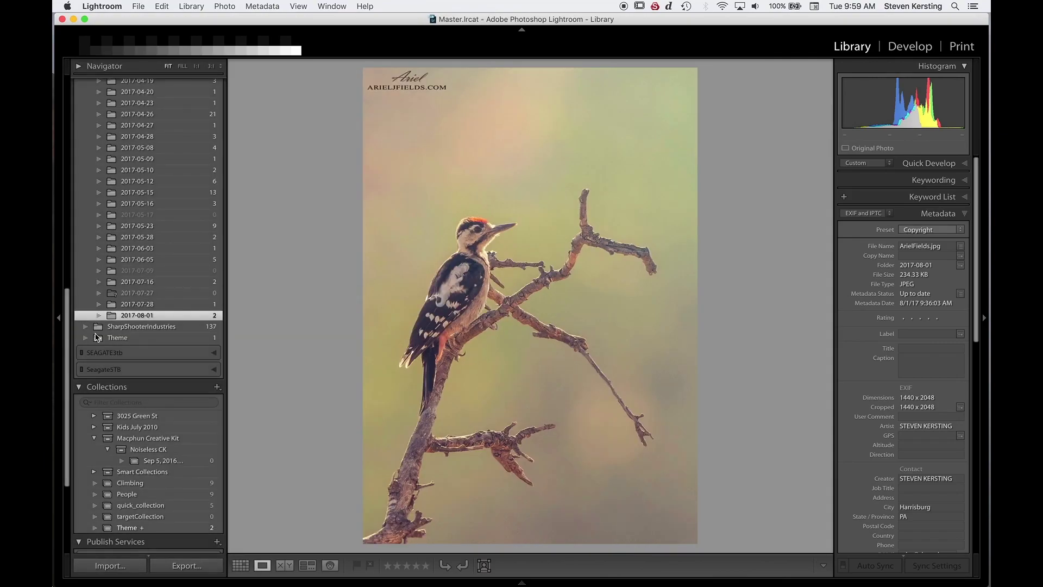
pyautogui.rightClick(126, 315)
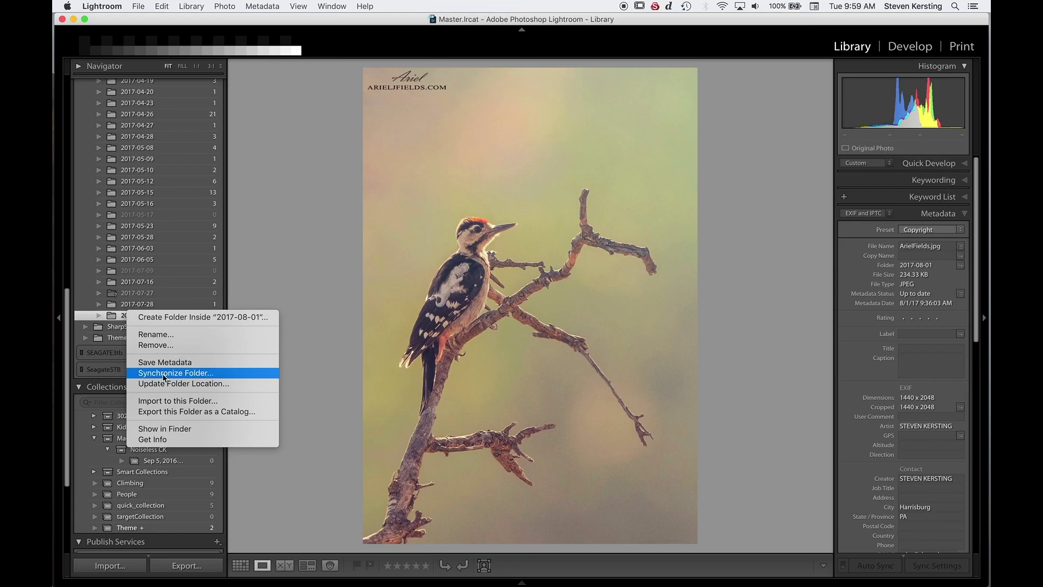
pyautogui.click(163, 374)
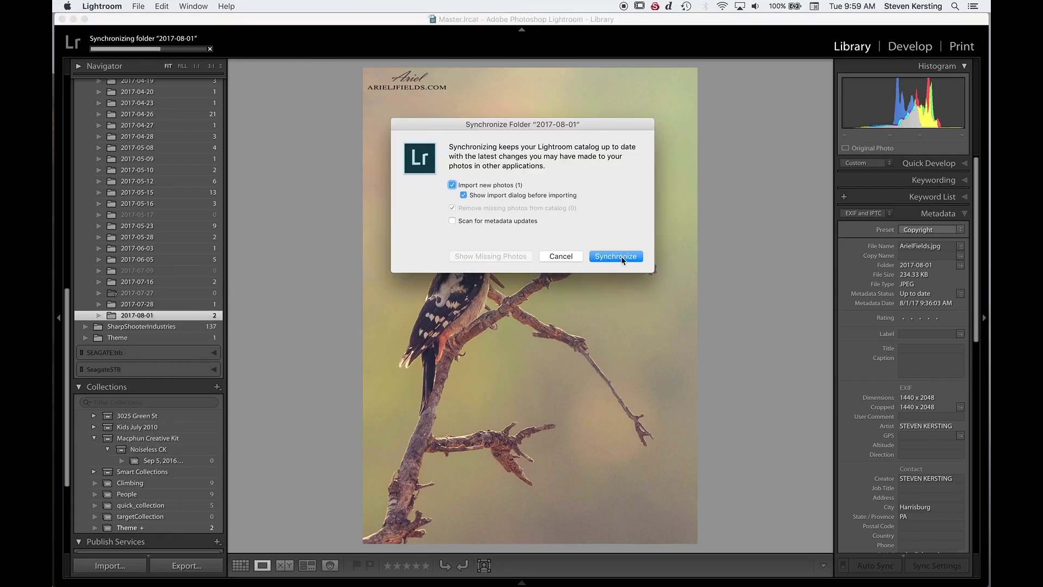
pyautogui.click(615, 256)
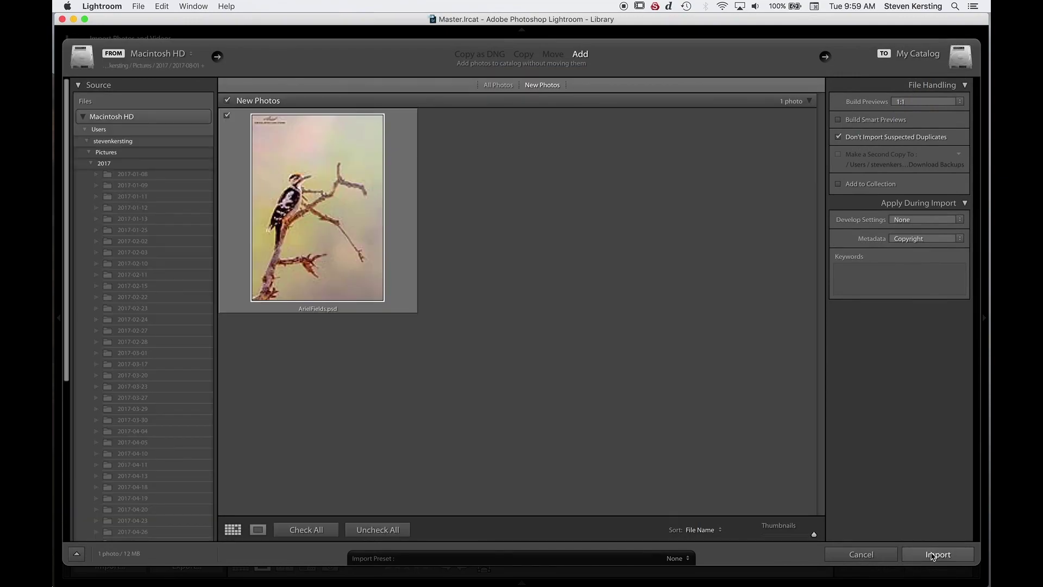
pyautogui.click(931, 555)
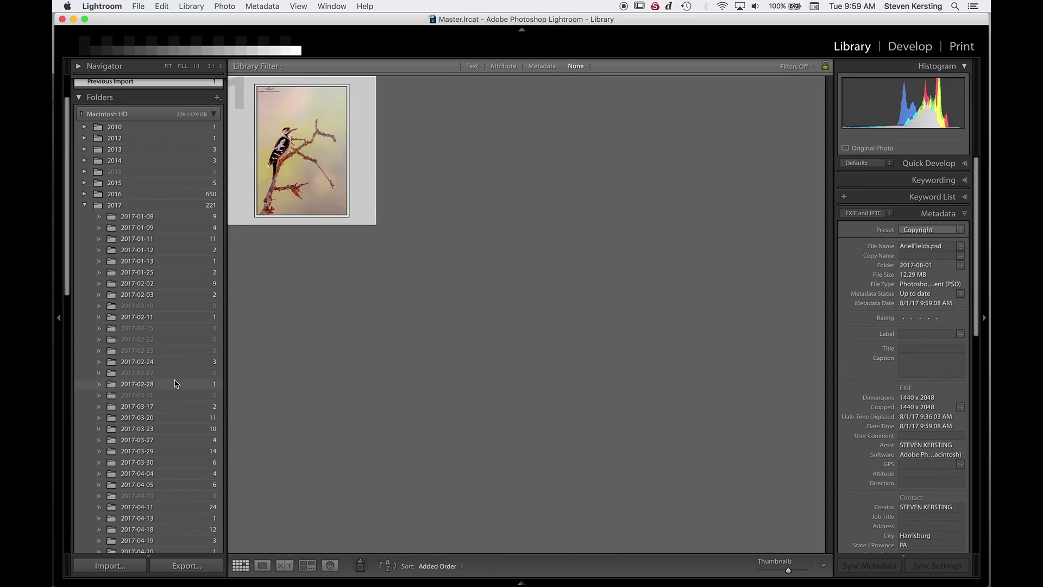
pyautogui.scroll(-10, 175, 383)
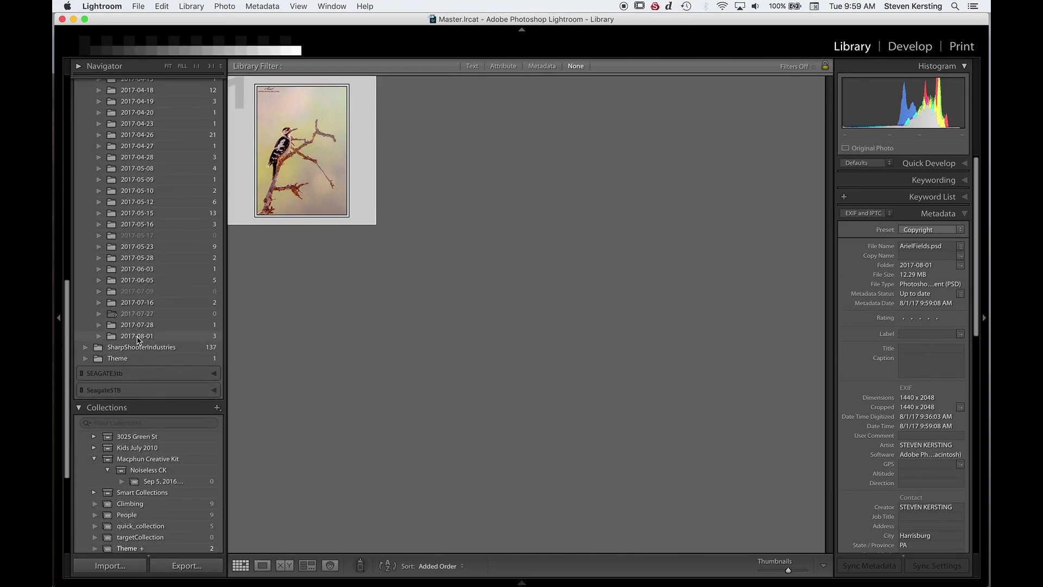
pyautogui.click(139, 337)
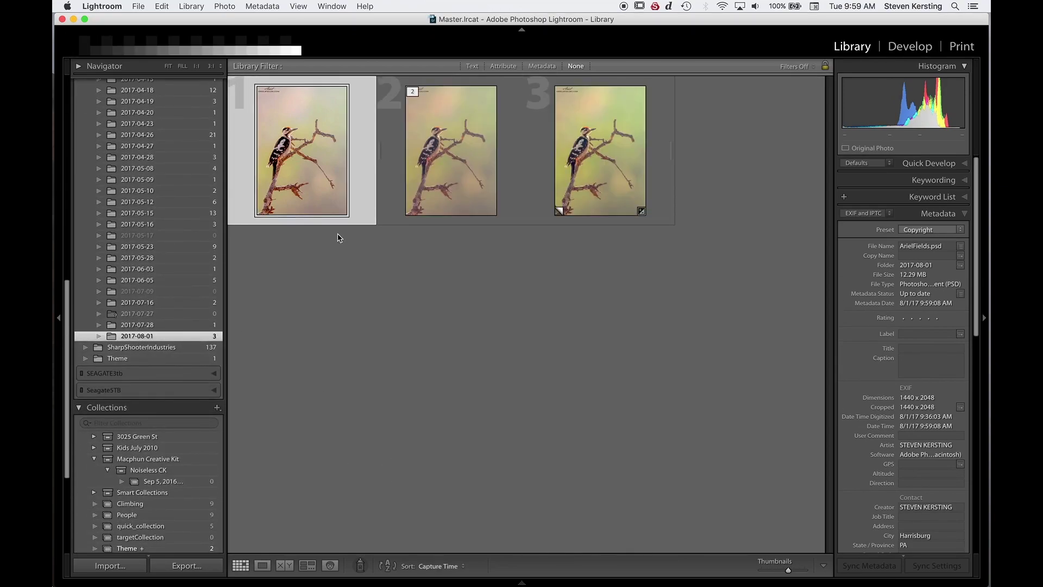
pyautogui.moveTo(327, 197); pyautogui.dragTo(737, 202)
pyautogui.click(311, 174)
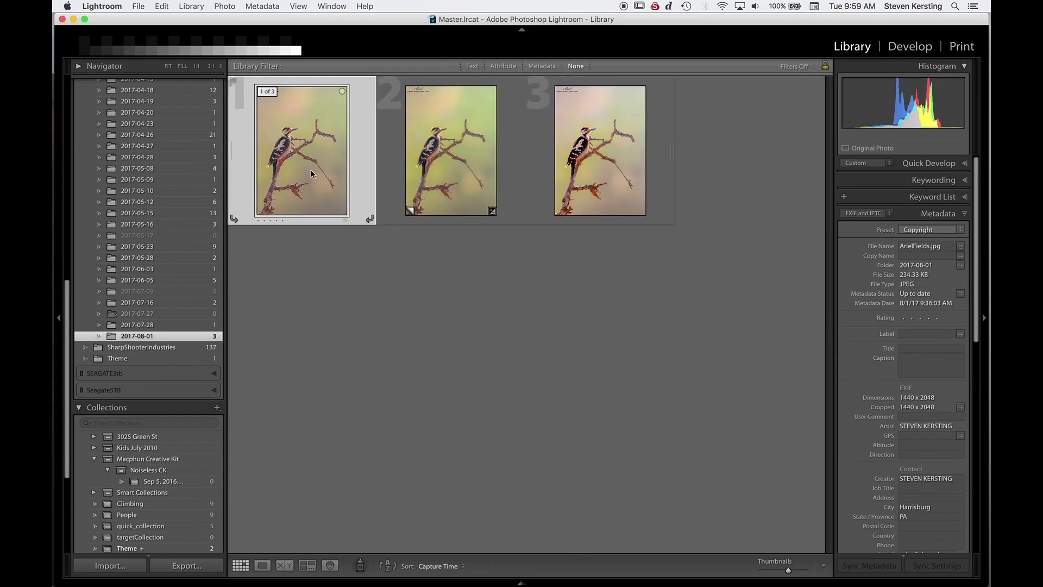
pyautogui.doubleClick(311, 174)
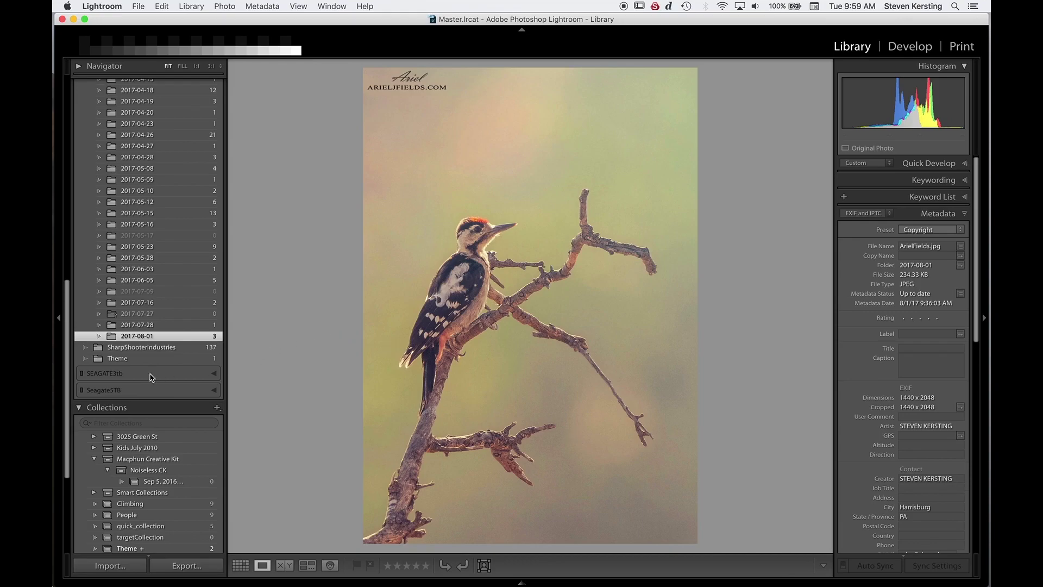
pyautogui.click(58, 317)
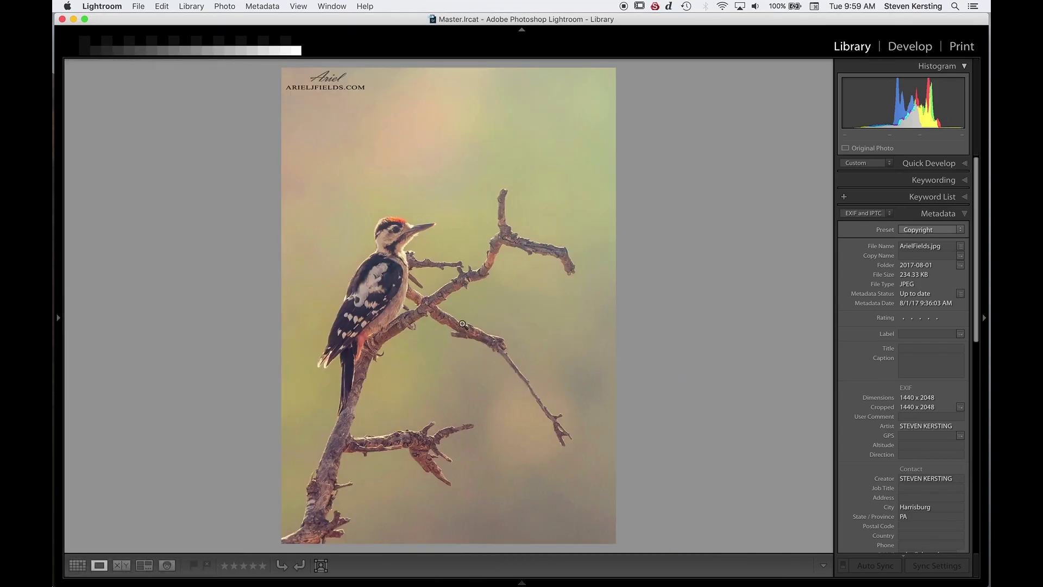
# Step: Zoom in and out on the woodpecker, step through the virtual copy and PSD, then go to Develop
pyautogui.click(415, 290)
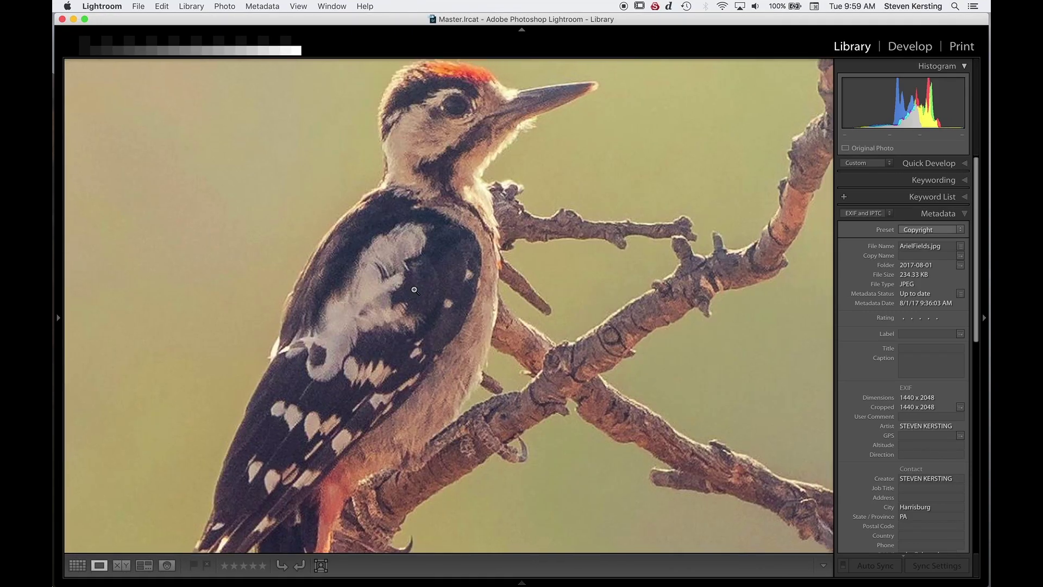
pyautogui.click(414, 290)
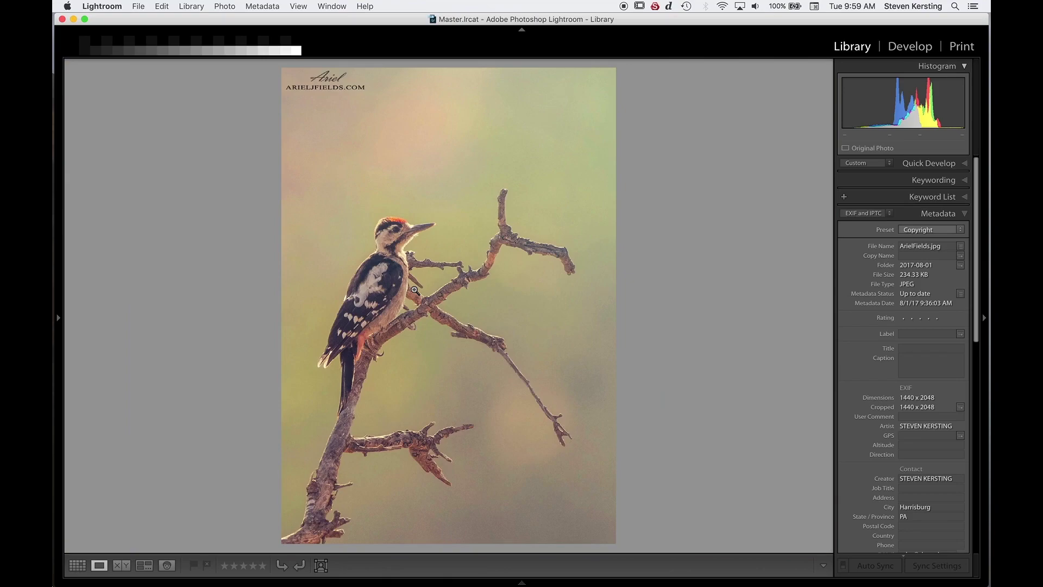
pyautogui.press('Right')
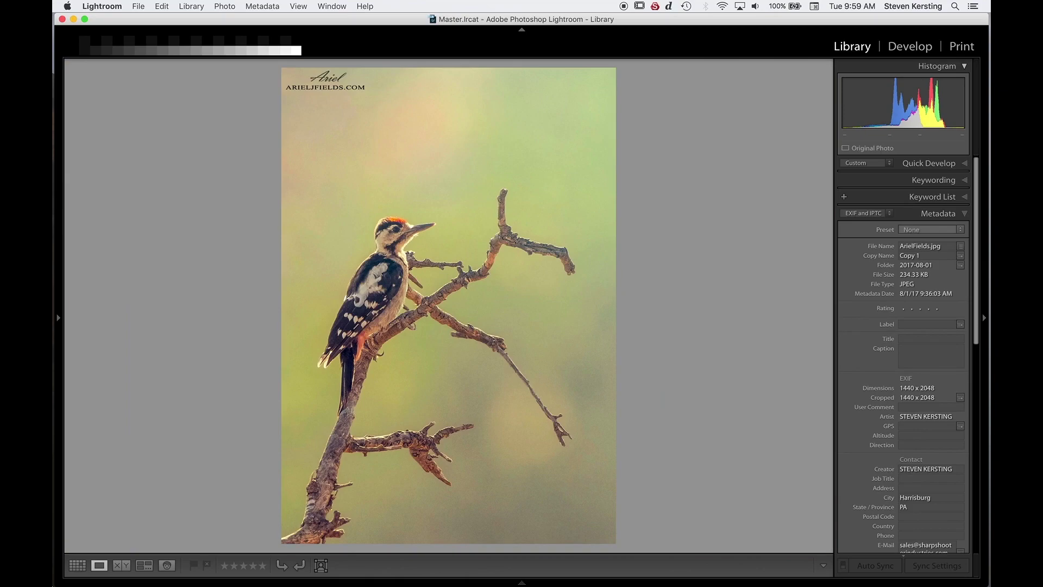
pyautogui.press('Right')
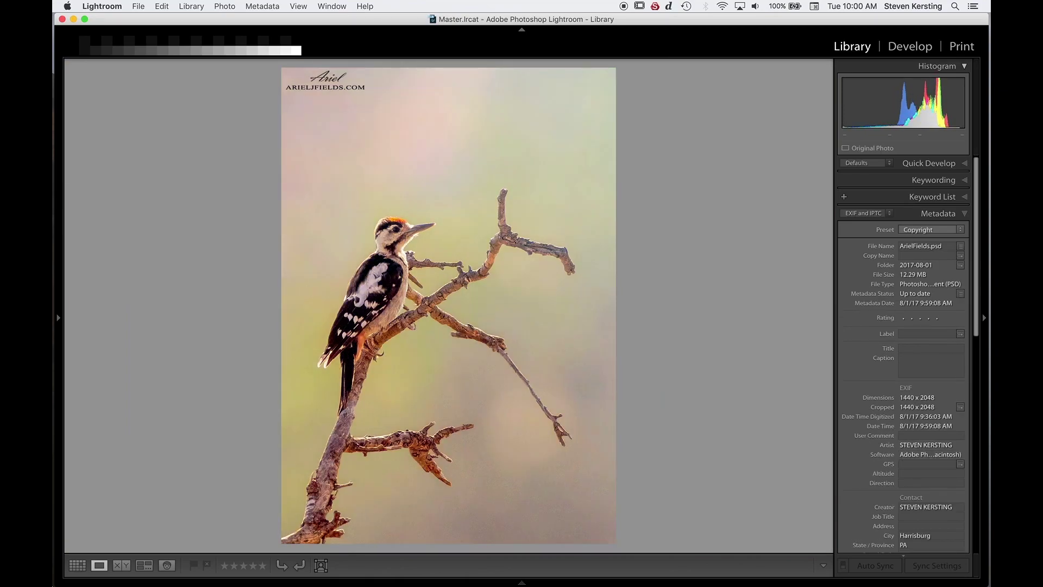
pyautogui.press('d')
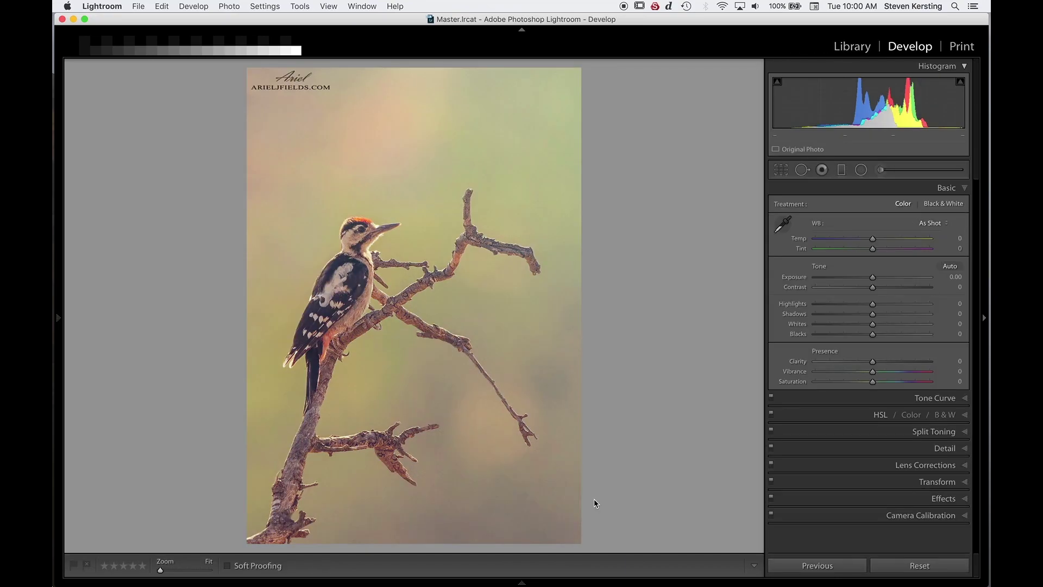